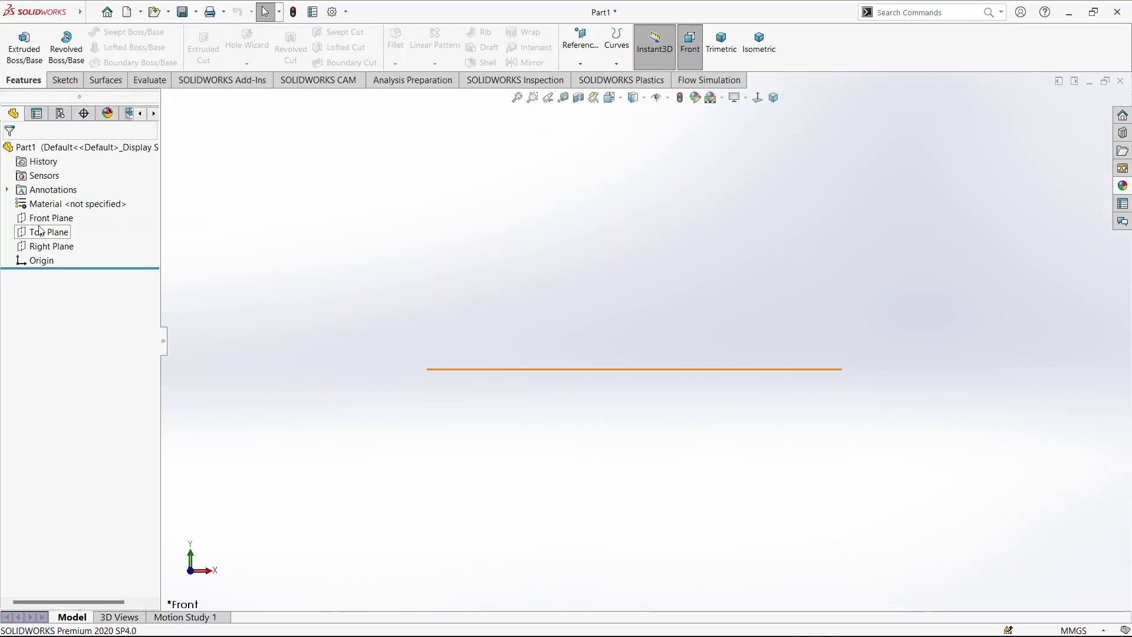
Sketch on the Front Plane a vertical line about 42 mm long up from the origin and a connected diagonal line rising to the right
click(39, 220)
click(41, 203)
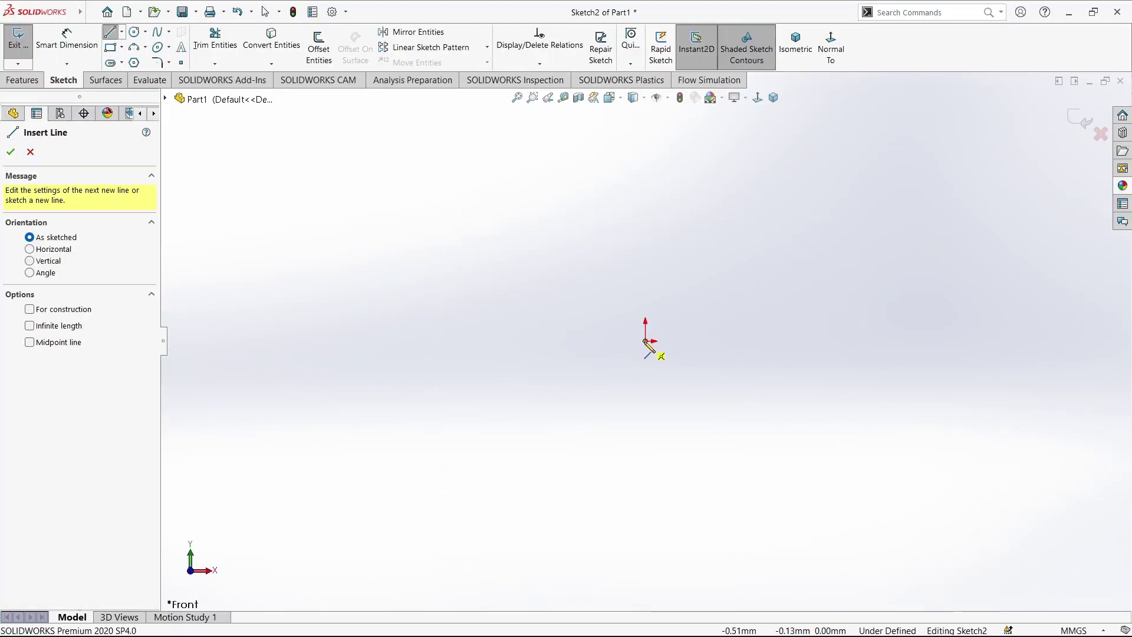
click(645, 341)
click(645, 244)
click(757, 144)
key(Escape)
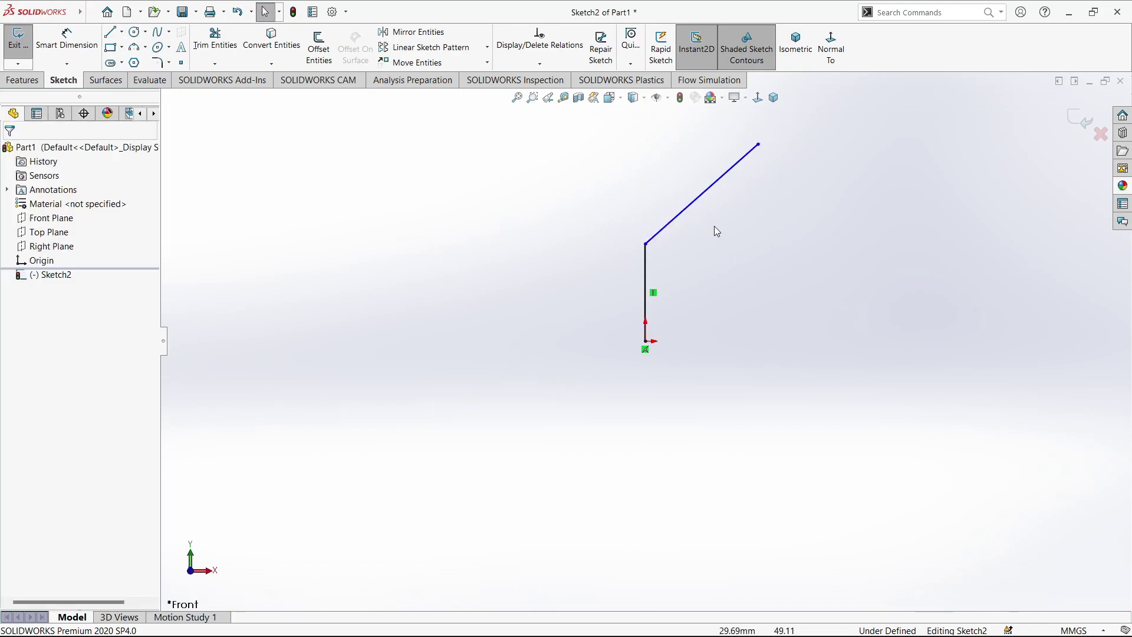
Dimension the vertical line's length at 12 mm
scroll(741, 209, down, 1)
ctrl+middle_drag(784, 224, 709, 362)
key(d)
click(548, 453)
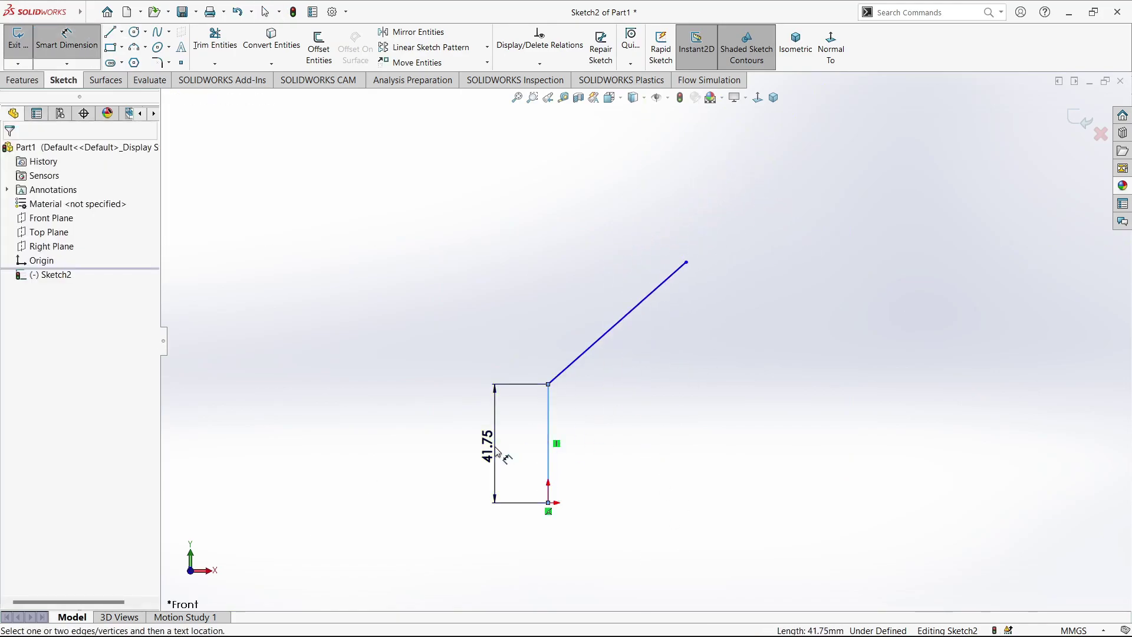
click(487, 446)
text(12)
key(Return)
key(Escape)
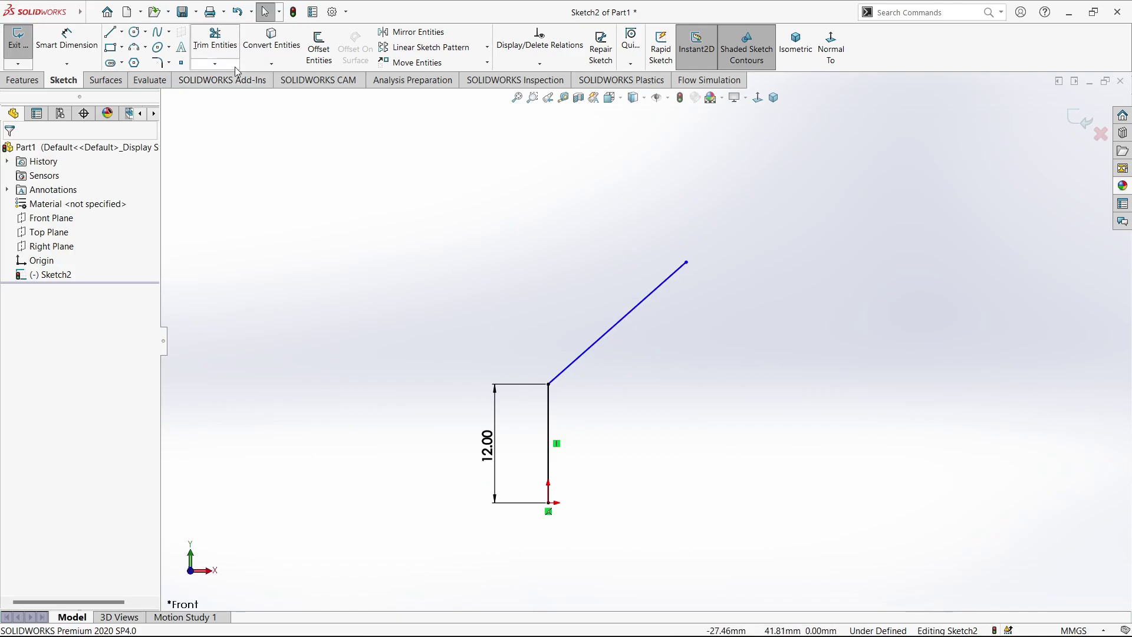
Round the corner between the vertical and diagonal lines with a 10 mm sketch fillet
click(156, 62)
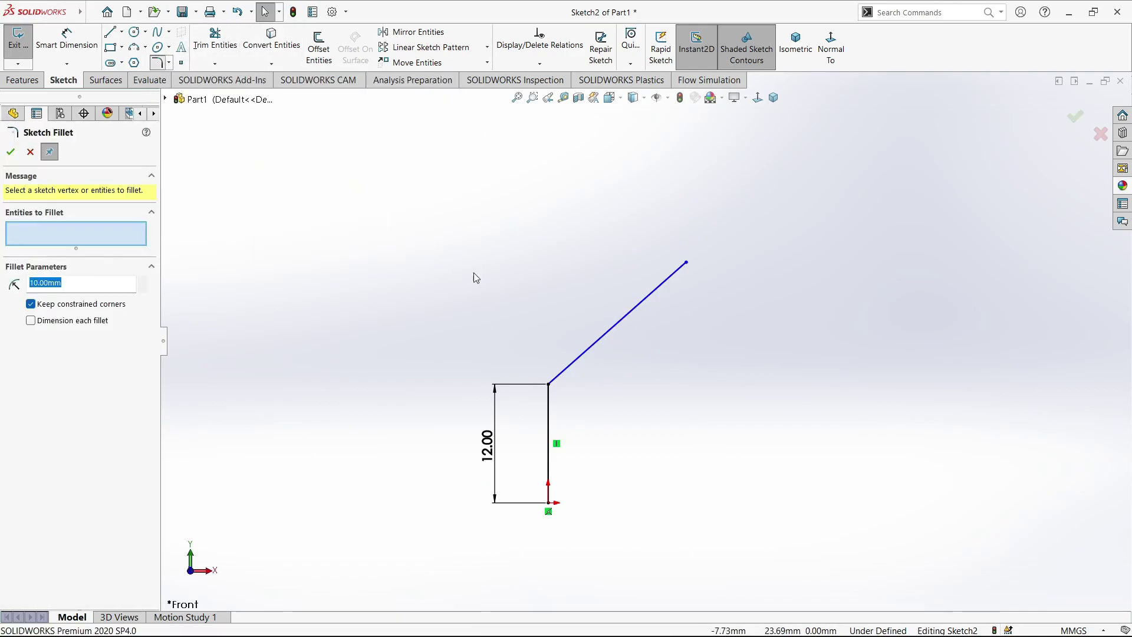
click(553, 390)
click(12, 152)
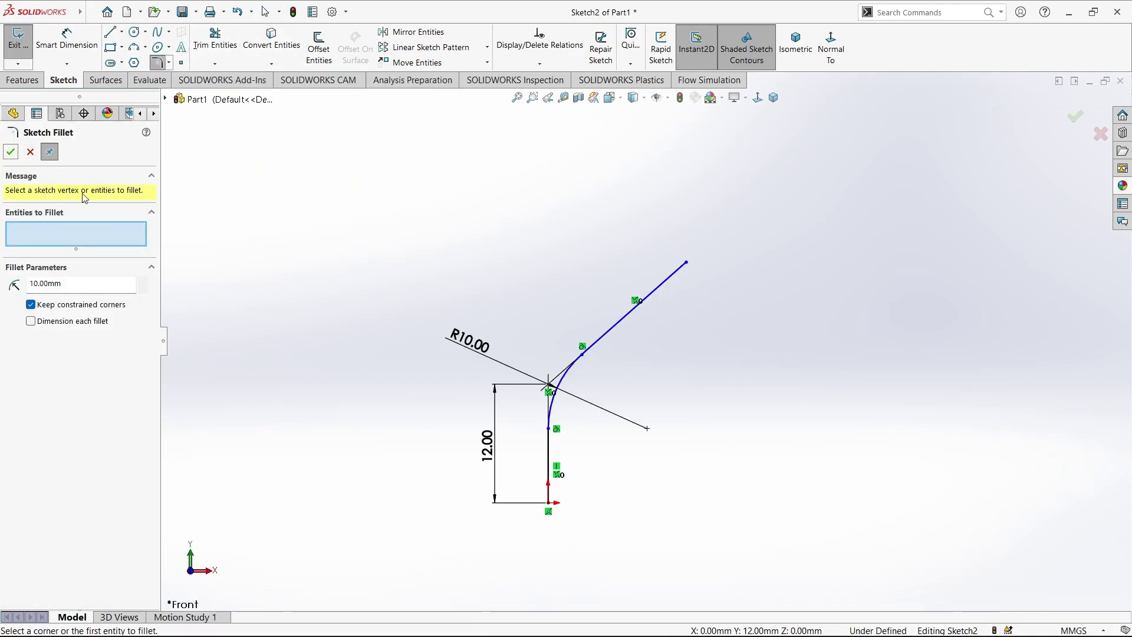
Delete the 12 mm dimension running to the virtual corner and dimension the straight vertical segment itself at 12 mm
click(497, 439)
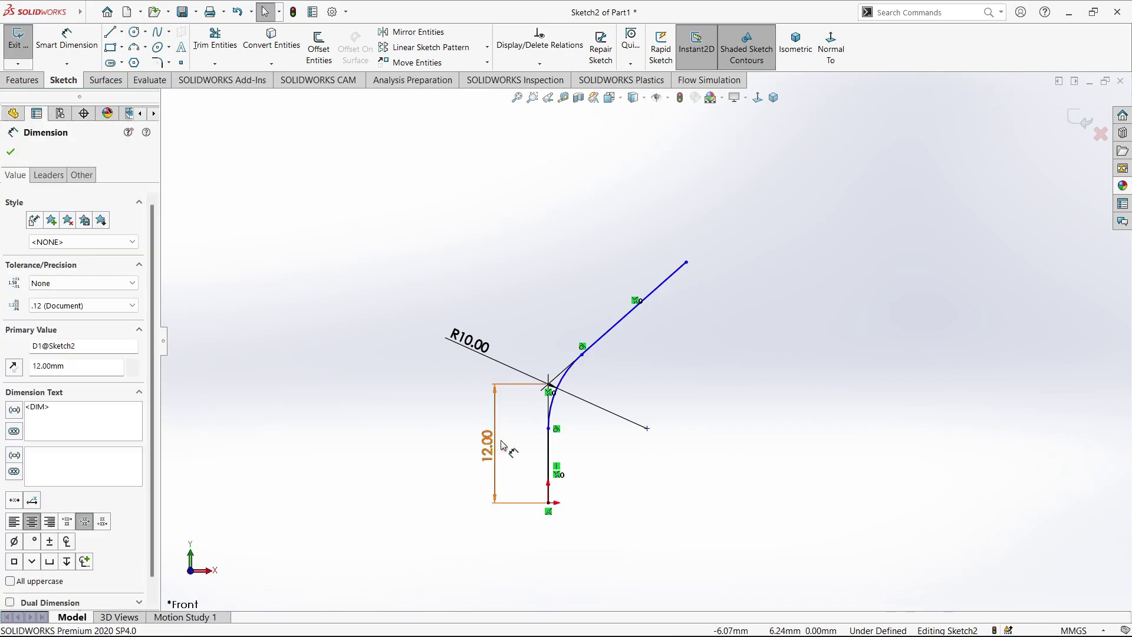
key(Delete)
click(548, 469)
right_drag(480, 514, 481, 466)
click(549, 465)
click(492, 459)
text(12)
key(Return)
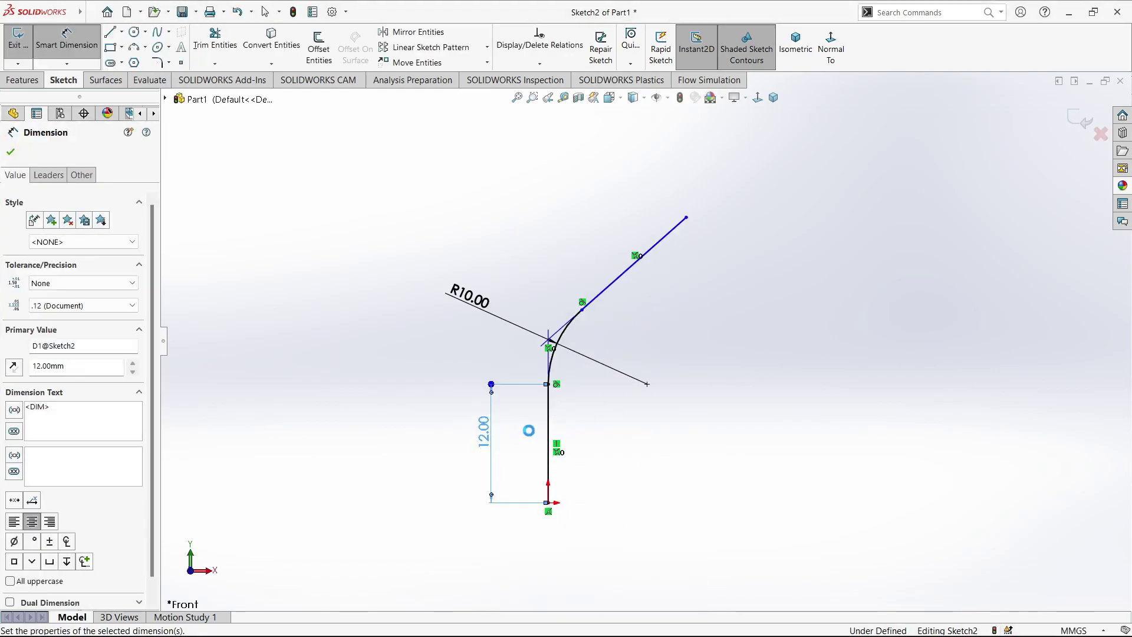
Dimension the diagonal line's length at 15 mm
click(631, 274)
click(715, 334)
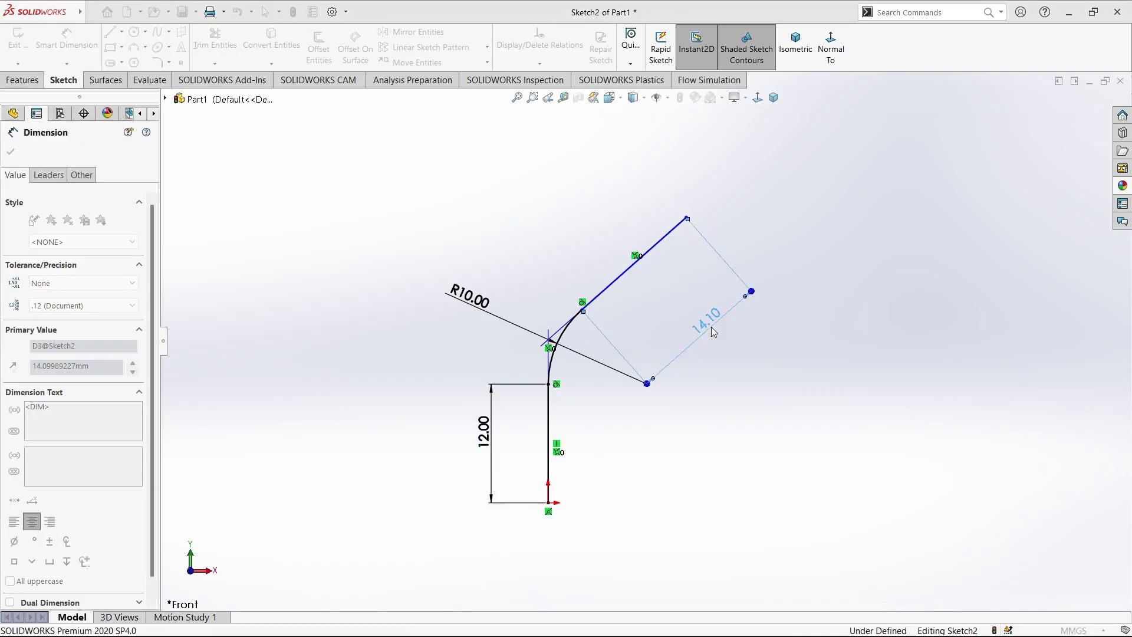
text(15)
key(Return)
key(Escape)
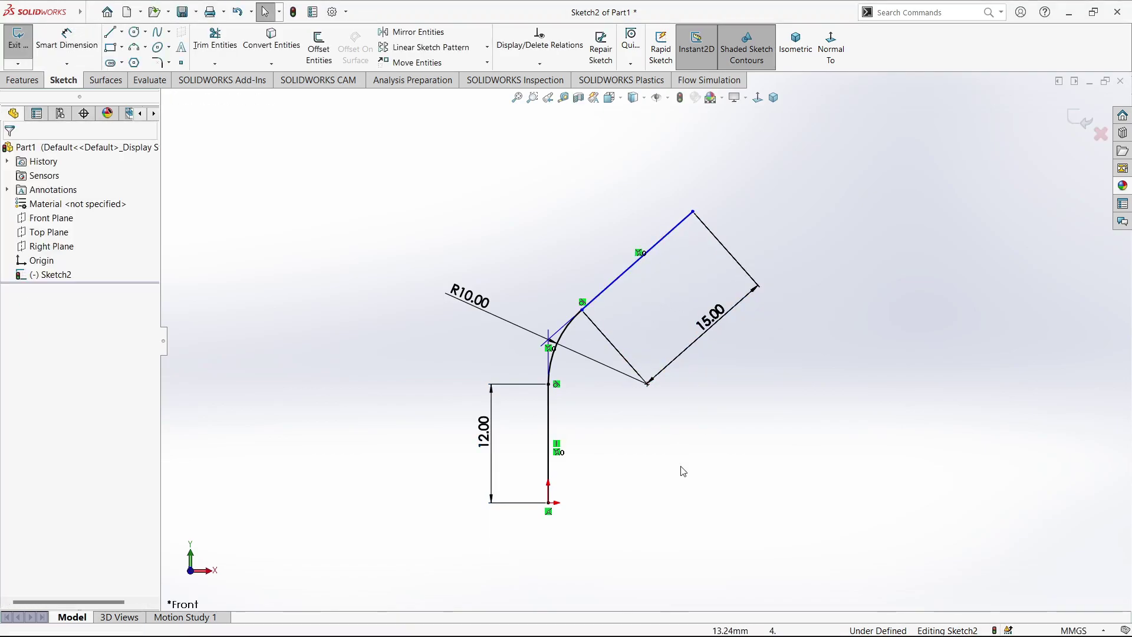
Dimension the horizontal distance from the vertical line to the diagonal's upper endpoint and set it to 15 mm
key(d)
click(693, 211)
click(549, 465)
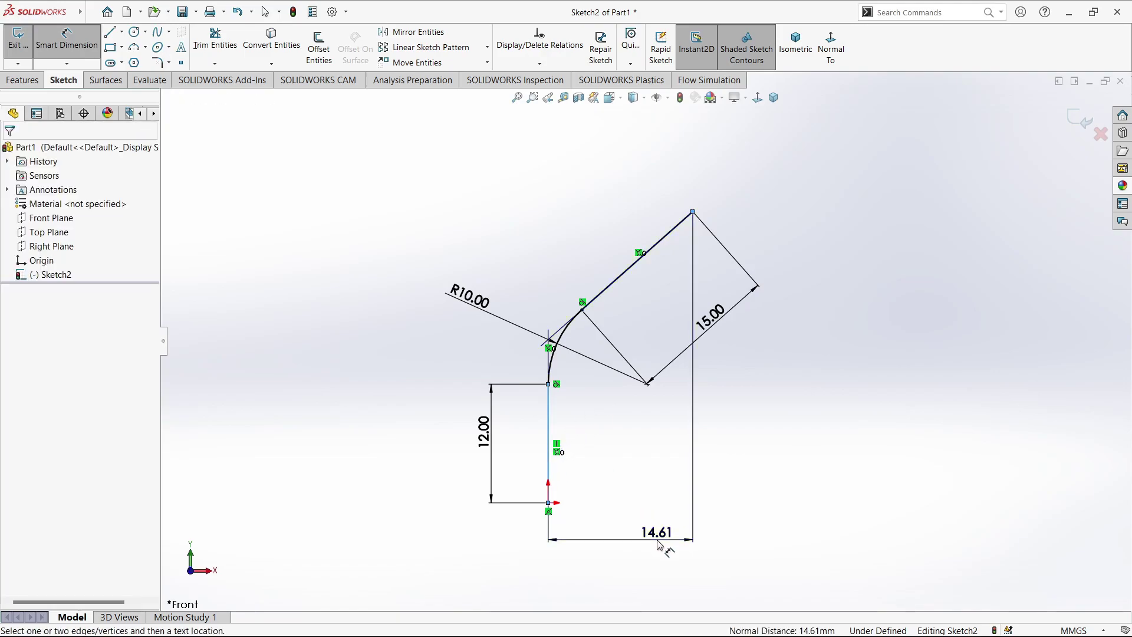
click(659, 546)
text(20)
key(Return)
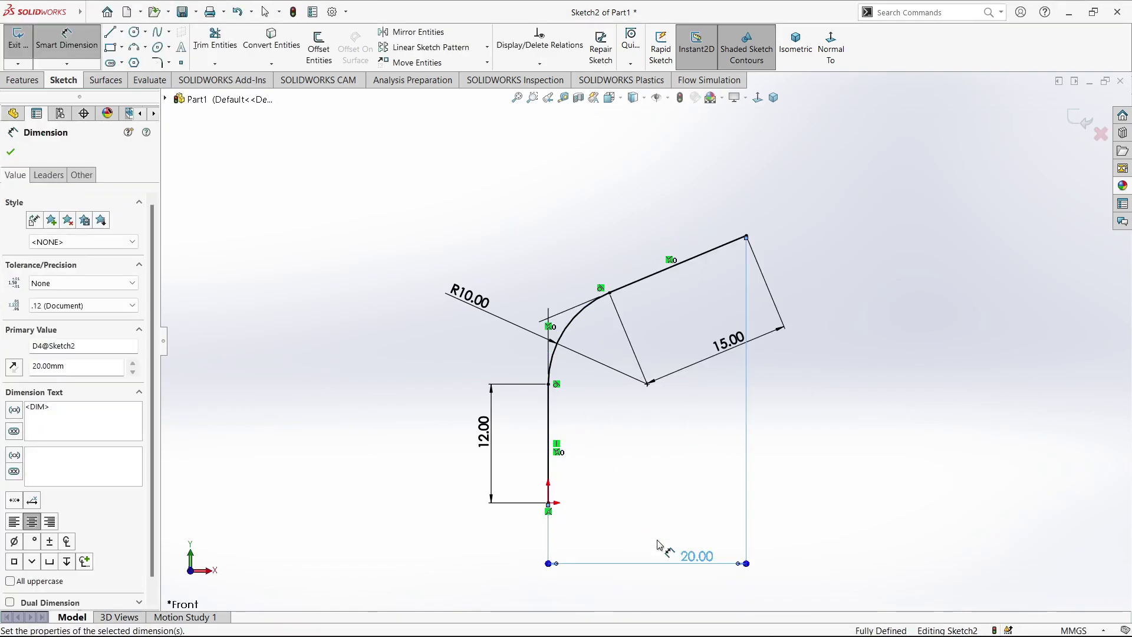
double_click(696, 557)
text(15)
key(Return)
key(Escape)
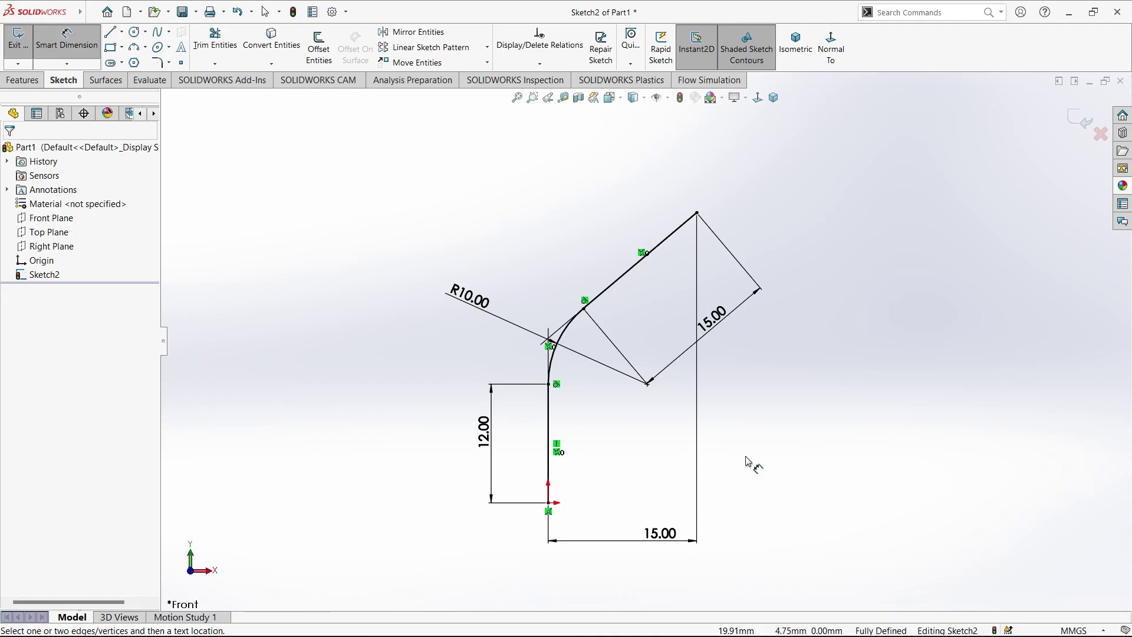
key(Escape)
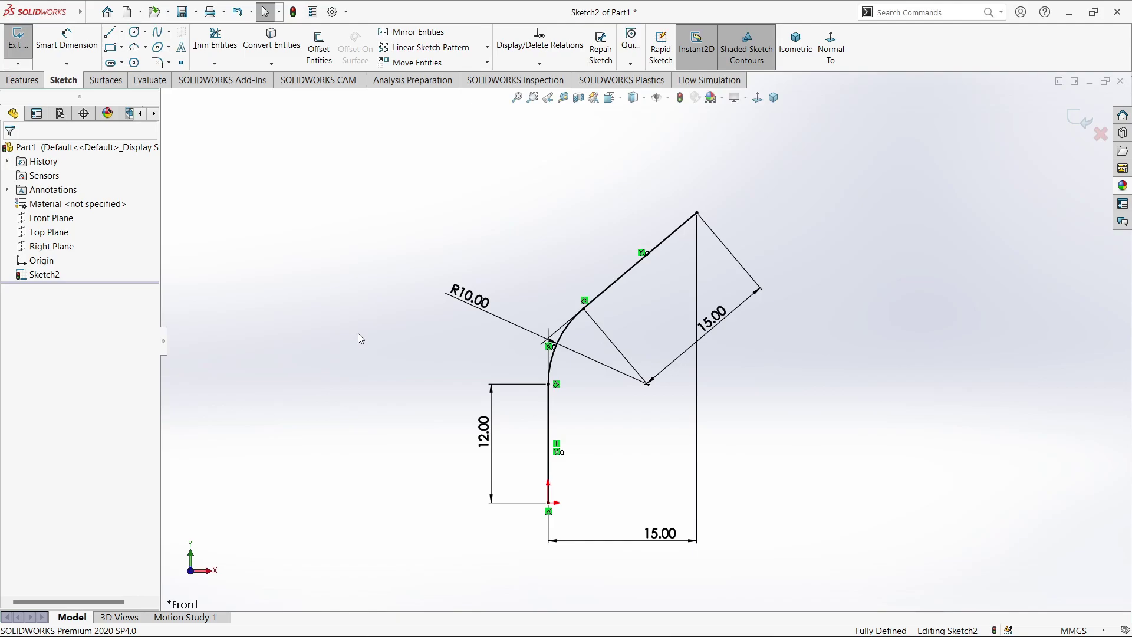
click(32, 83)
click(127, 32)
click(50, 205)
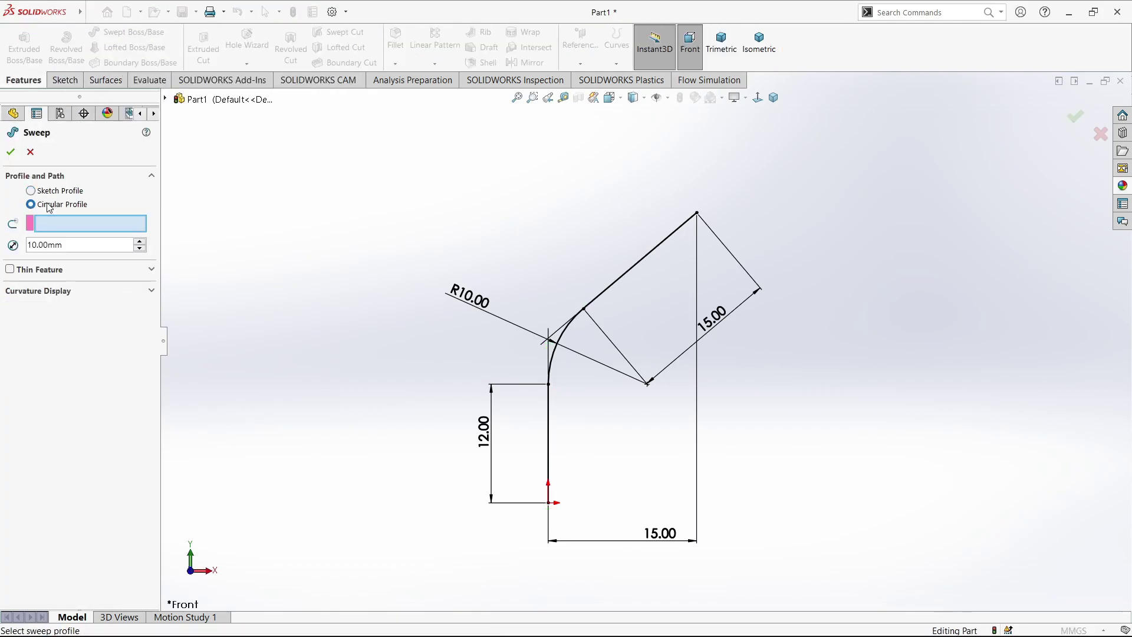
click(608, 290)
click(140, 248)
click(139, 248)
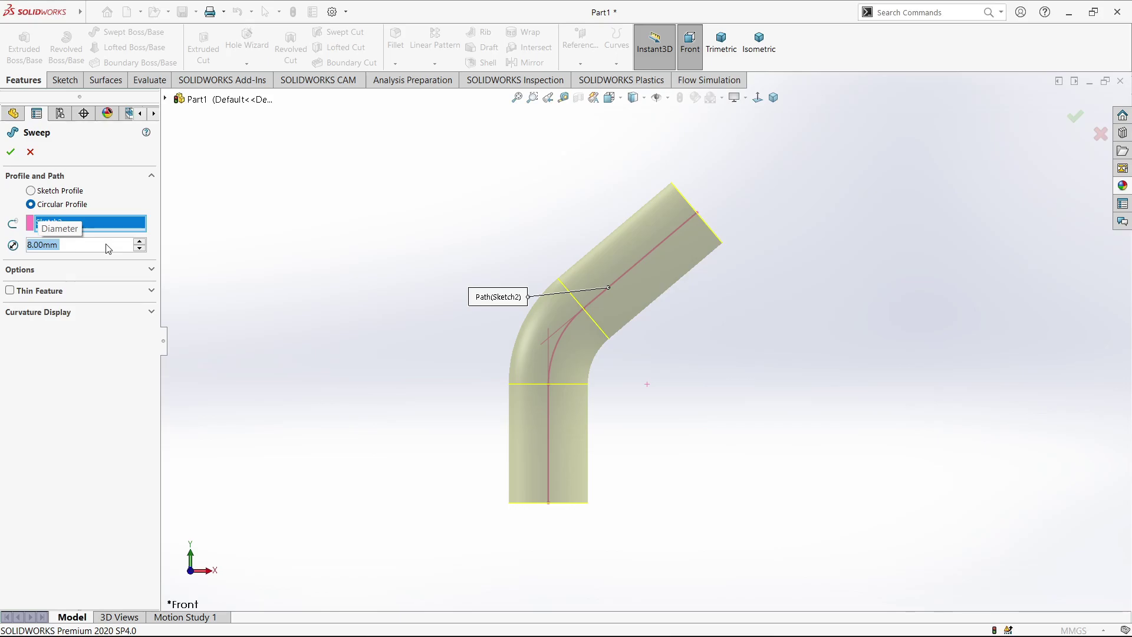
key(Escape)
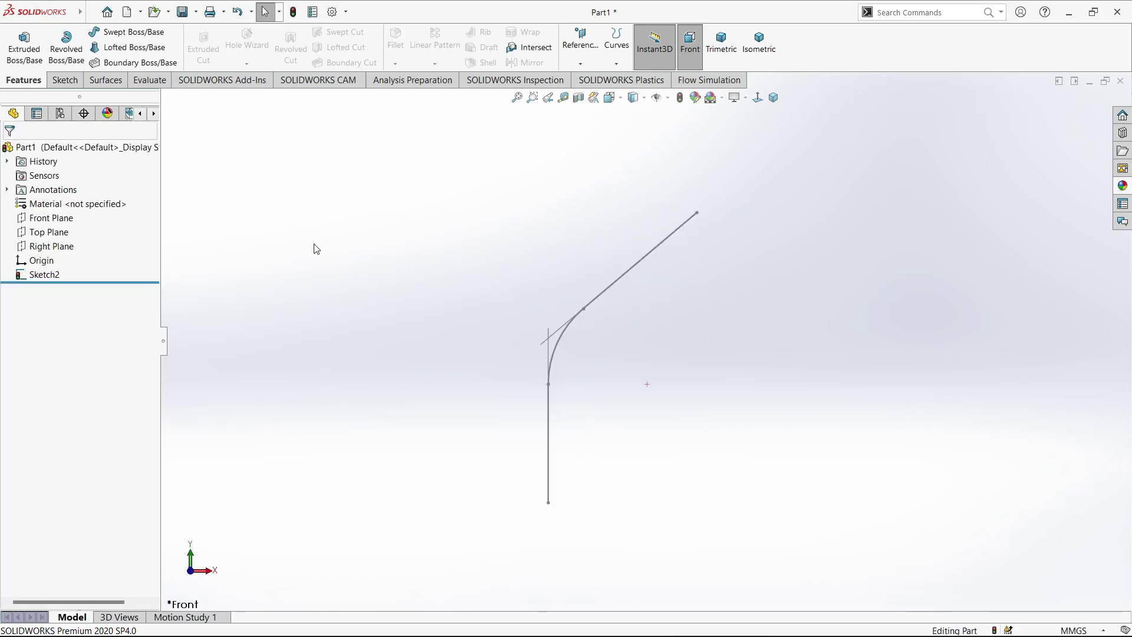
click(42, 219)
click(202, 383)
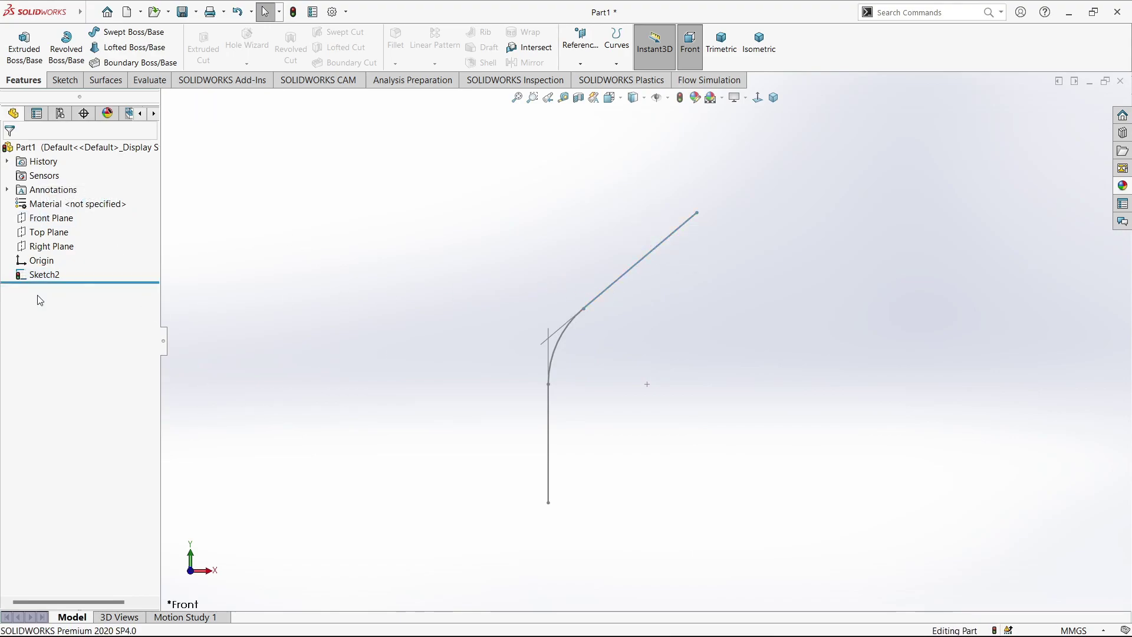
Sweep an 8 mm circular profile along only the diagonal line, picked as an open group with the SelectionManager
click(126, 31)
right_click(57, 228)
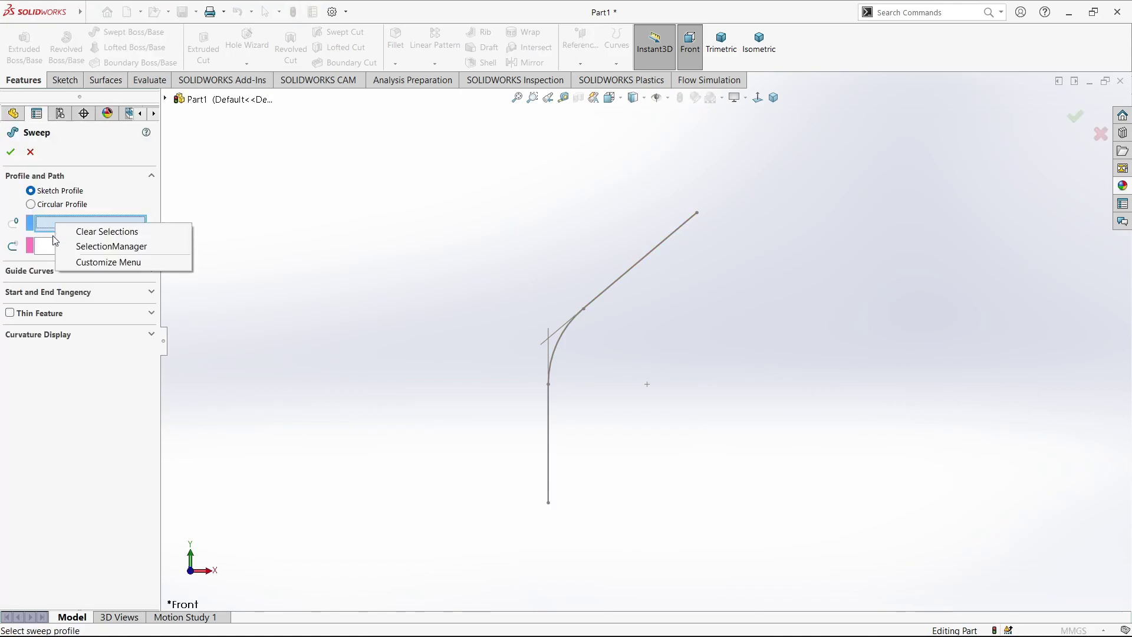
click(53, 204)
right_click(59, 224)
click(118, 248)
click(779, 114)
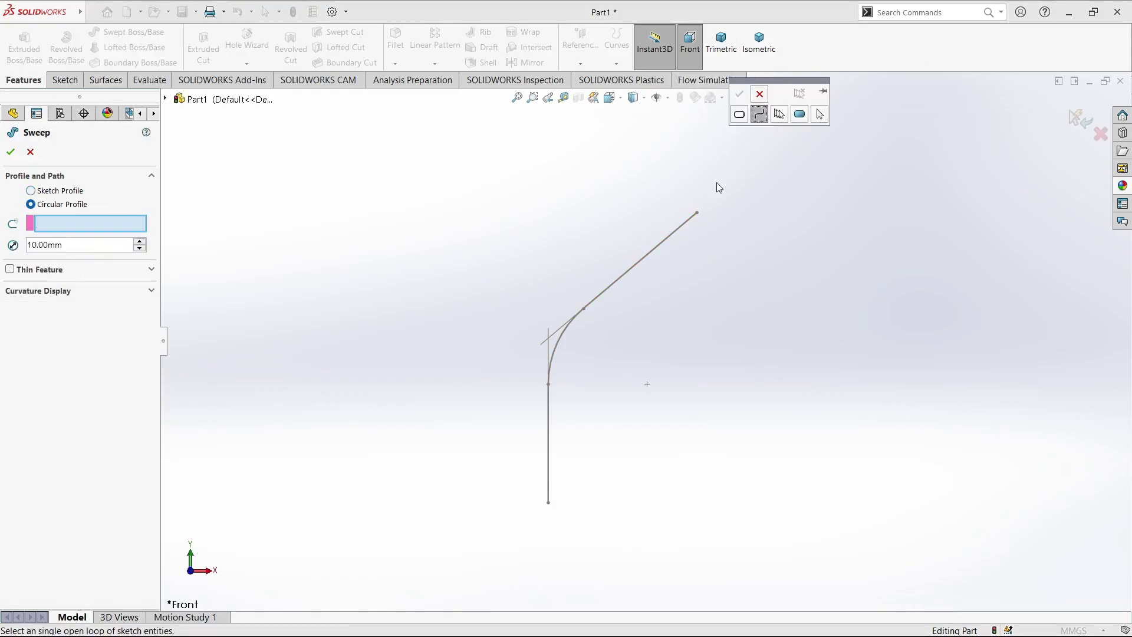
click(651, 255)
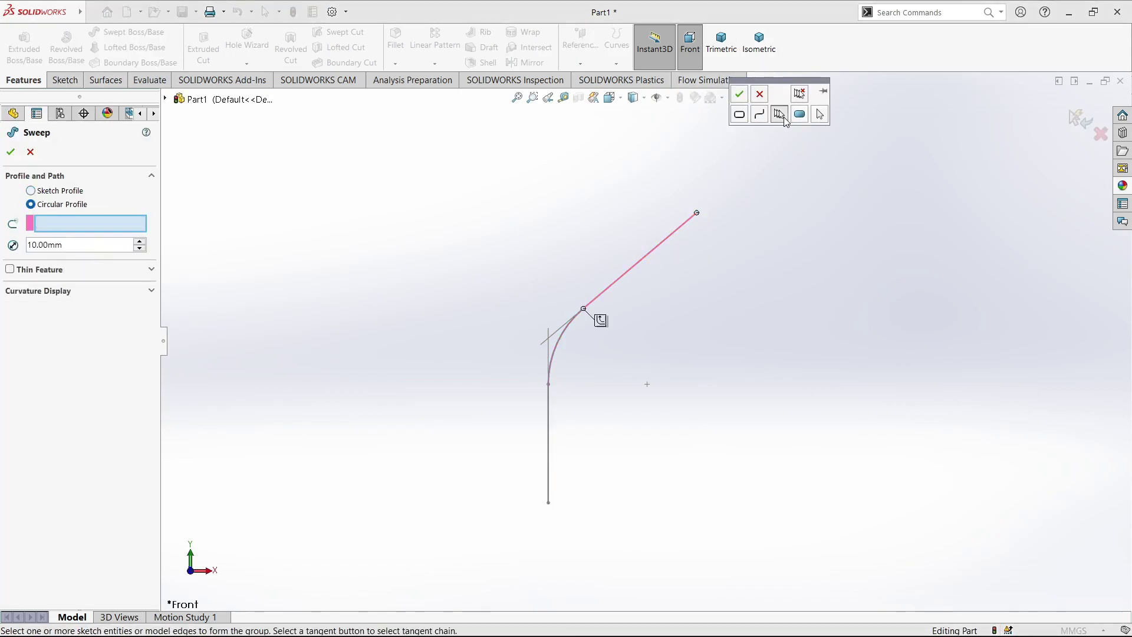
click(739, 94)
text(8)
key(Return)
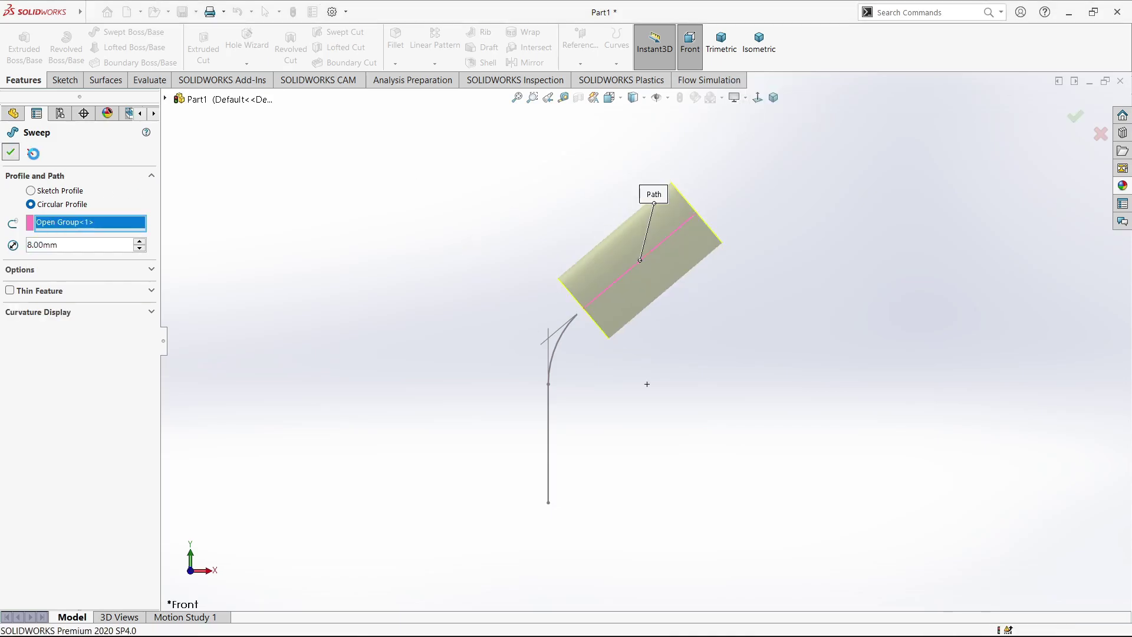
Sweep a 6 mm circular profile along the whole of Sketch2, reusing it as the path
click(7, 289)
click(52, 303)
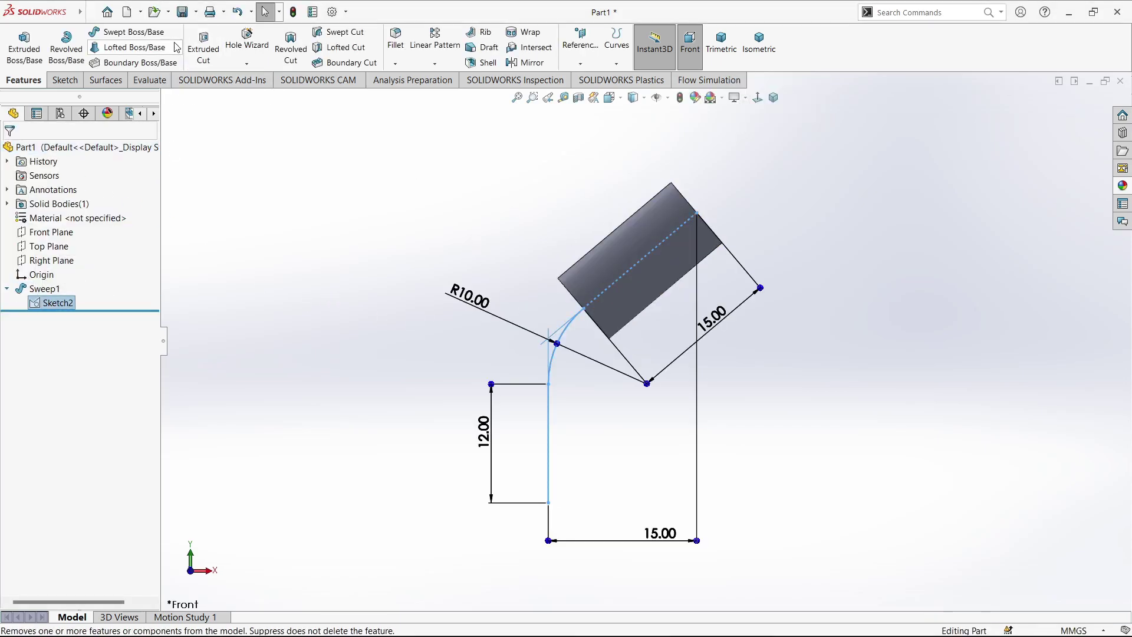
click(125, 33)
click(31, 204)
right_click(75, 228)
click(195, 246)
right_click(83, 224)
click(118, 245)
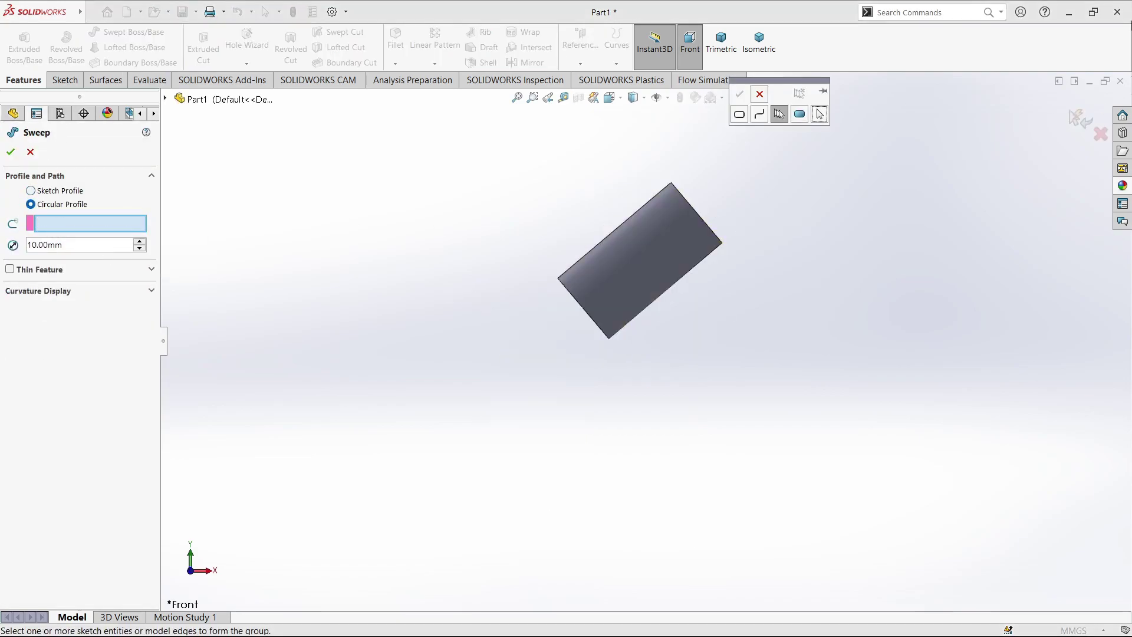
click(166, 99)
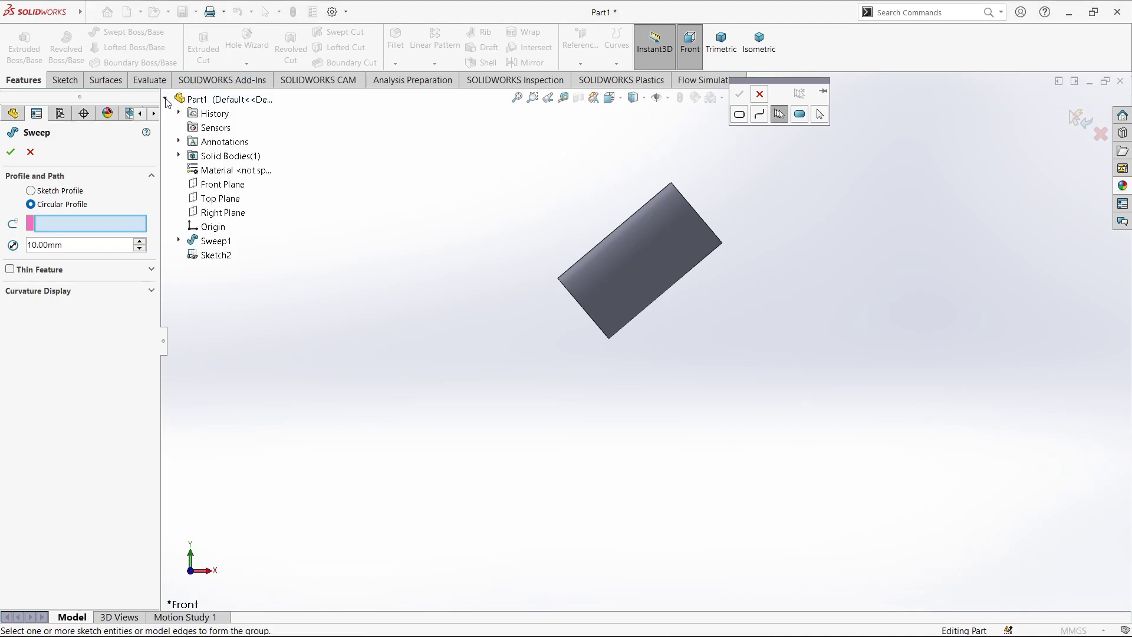
click(759, 93)
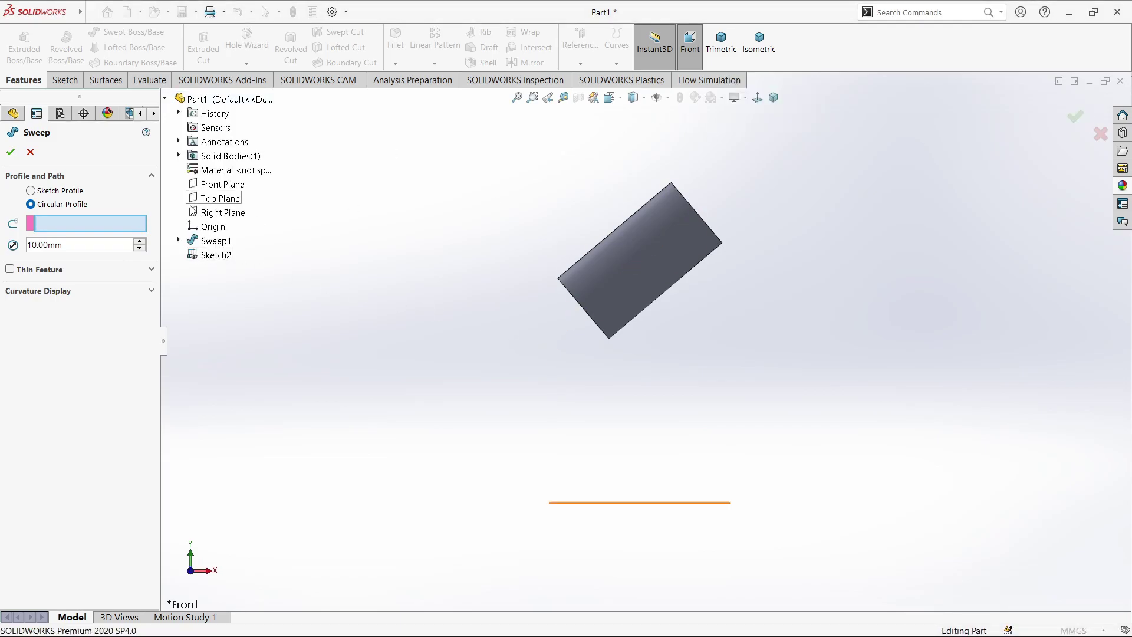
click(195, 255)
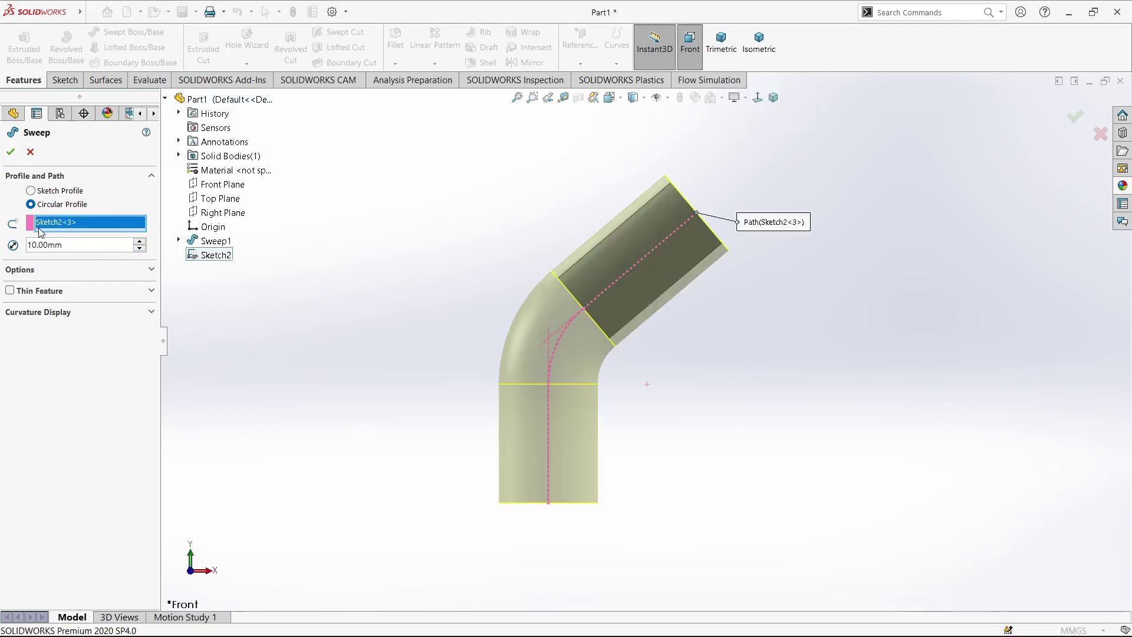
text(8)
key(Return)
text(6)
key(Return)
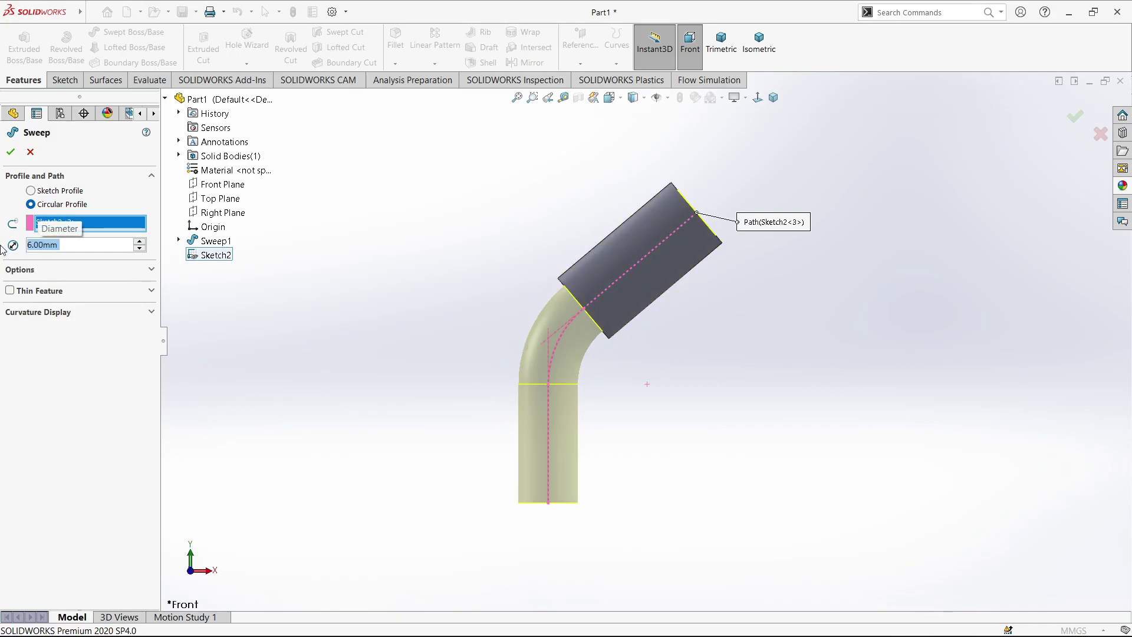
Start an angle-distance chamfer on the thick section's edge facing the bend, with a 1 mm distance
mouse_move(593, 281)
middle_down()
mouse_move(617, 273)
mouse_move(609, 283)
middle_up()
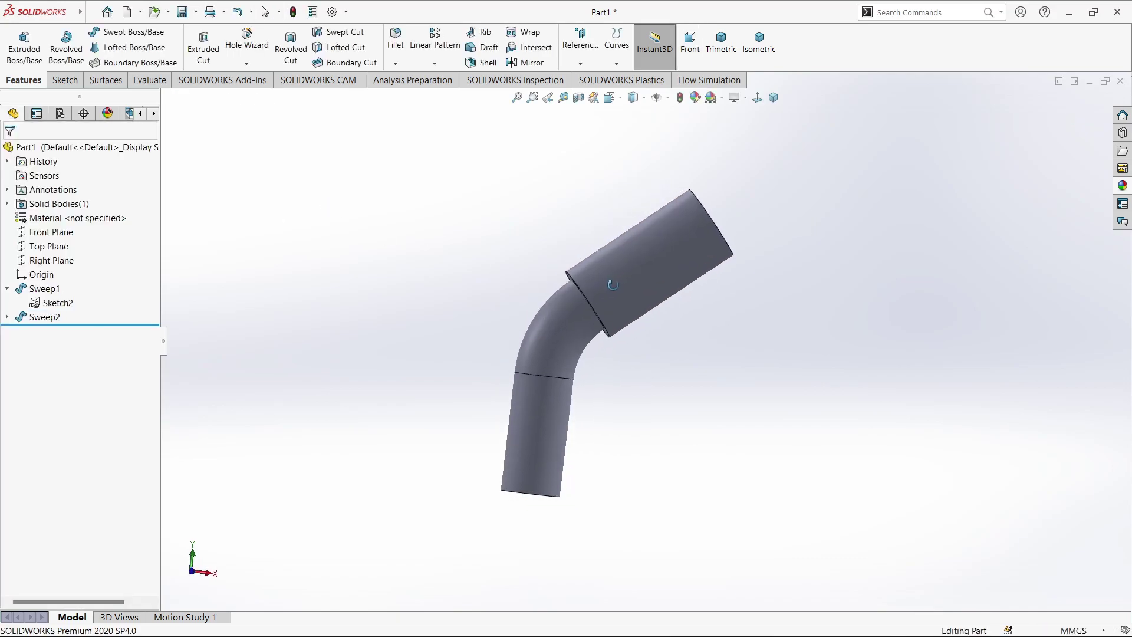
scroll(609, 283, up, 1)
scroll(510, 285, down, 2)
click(396, 64)
click(408, 94)
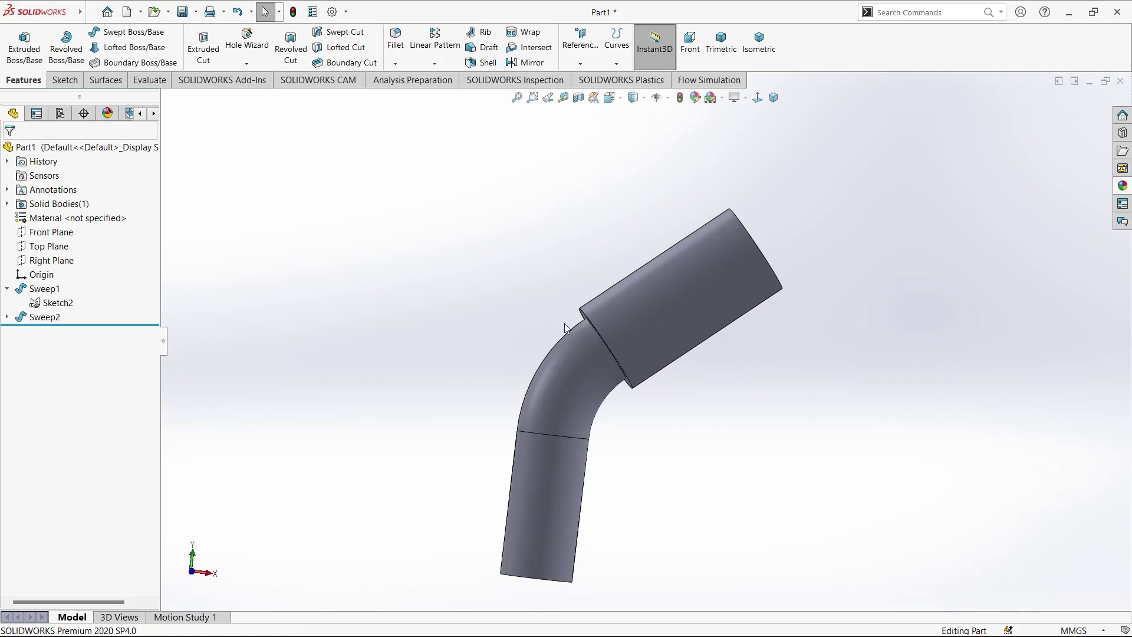
click(591, 324)
text(1.00mm)
key(Return)
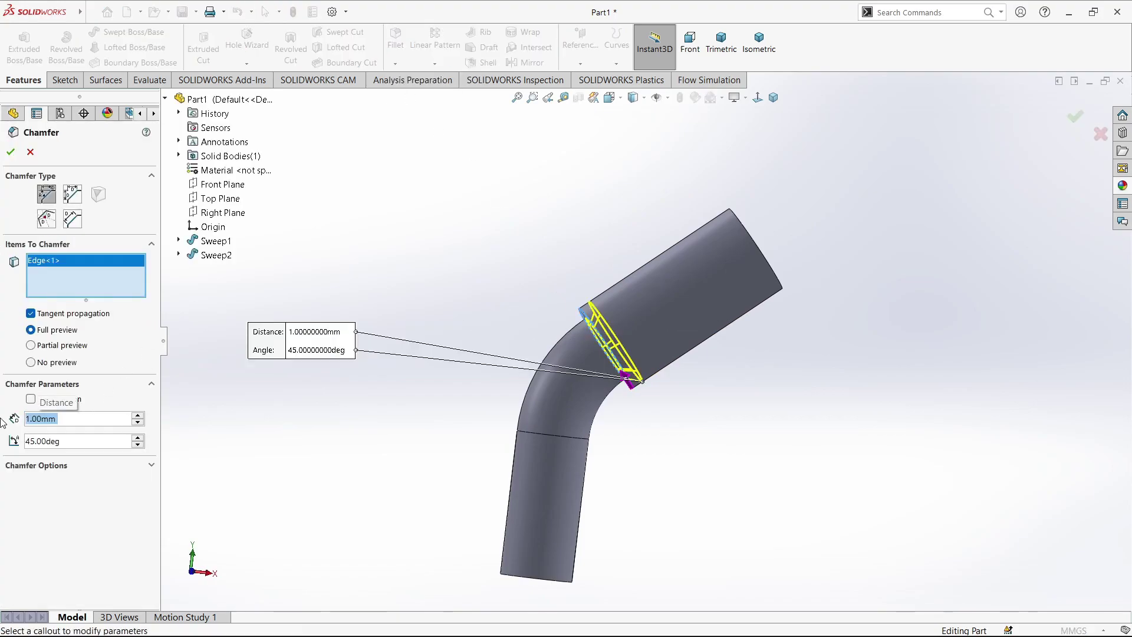
Set the chamfer's angle to 75 degrees and apply the chamfer
middle_drag(563, 378, 600, 332)
scroll(621, 342, down, 2)
click(136, 440)
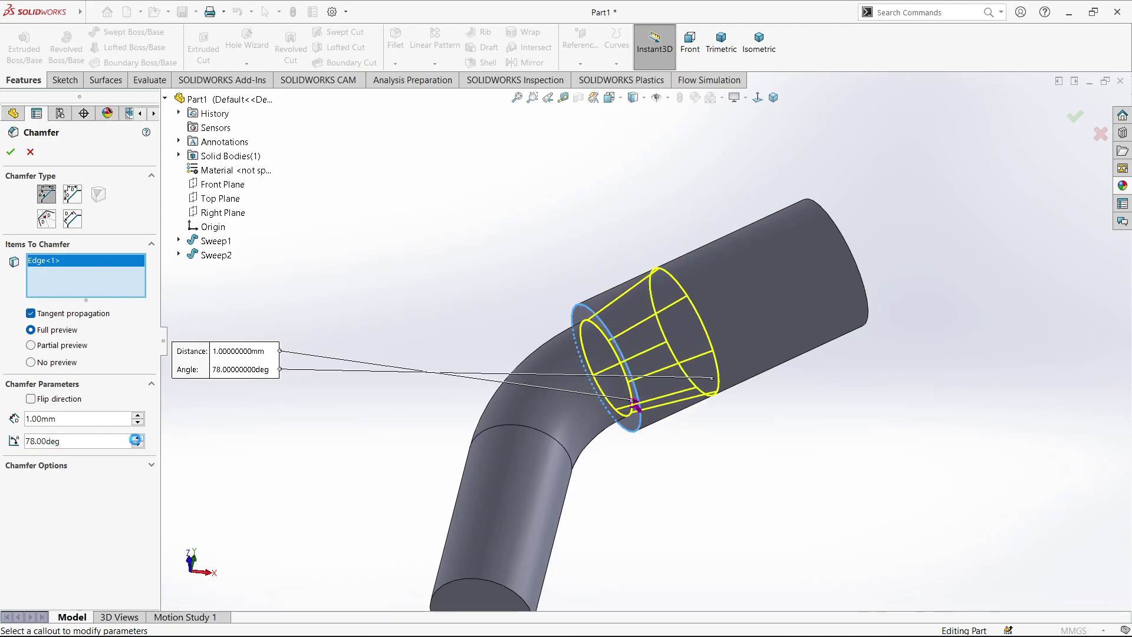
scroll(661, 376, up, 3)
middle_drag(667, 384, 634, 437)
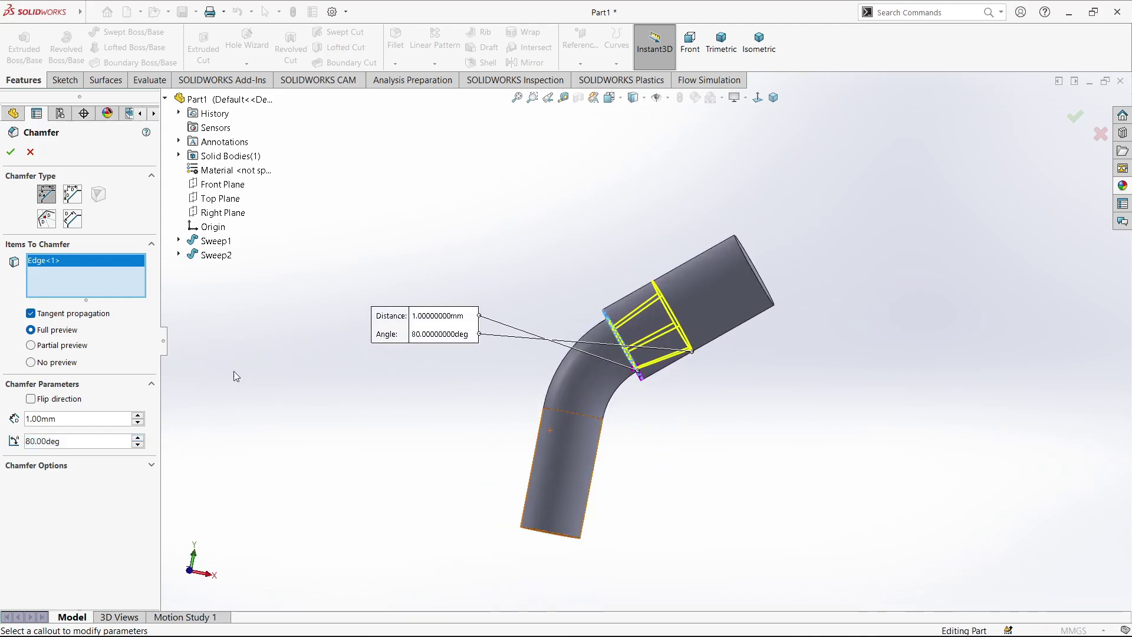
click(137, 445)
text(75)
key(Return)
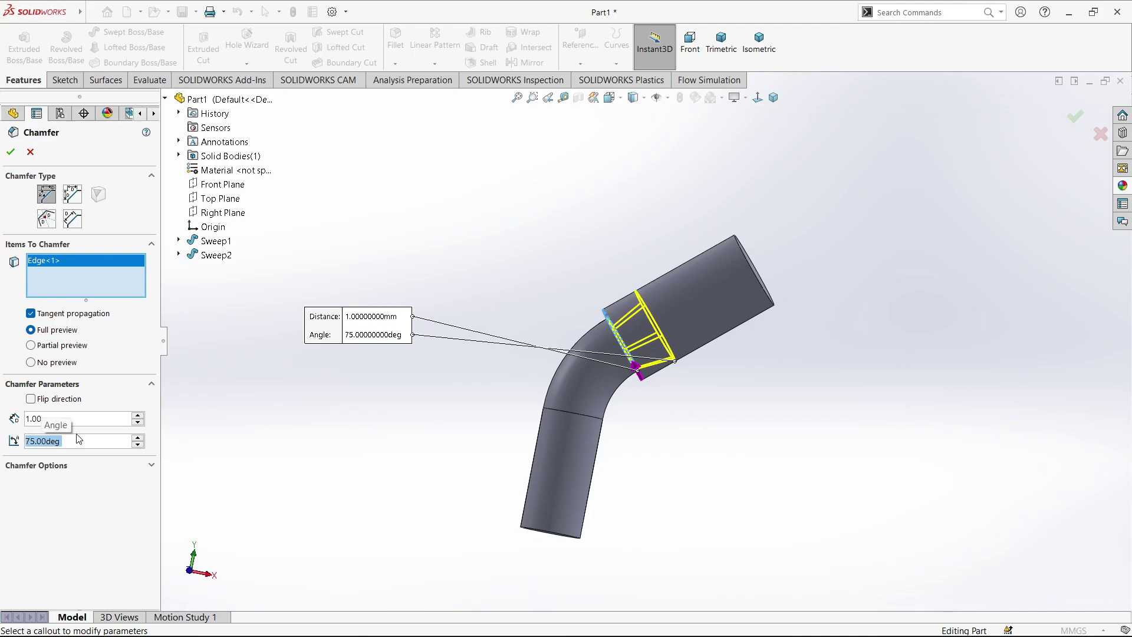
click(11, 152)
Start a shell that removes the thick section's end face and turn on its preview
middle_drag(570, 278, 660, 372)
click(491, 63)
click(654, 258)
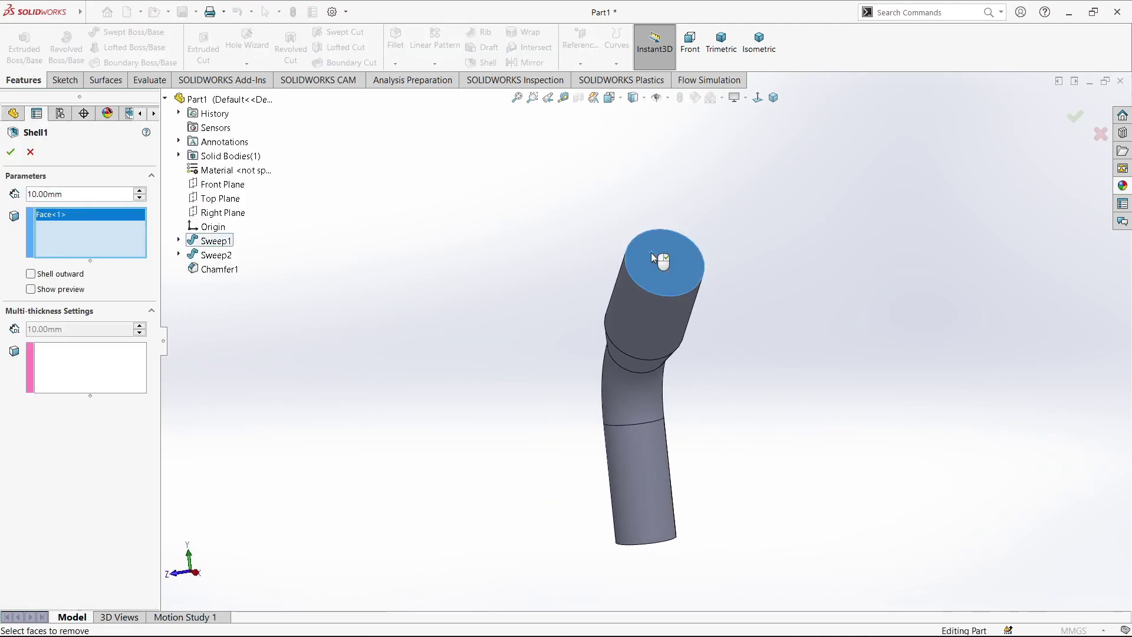
click(46, 278)
click(46, 278)
key(Right)
key(Right)
key(Right)
key(Right)
key(Right)
key(Right)
key(Right)
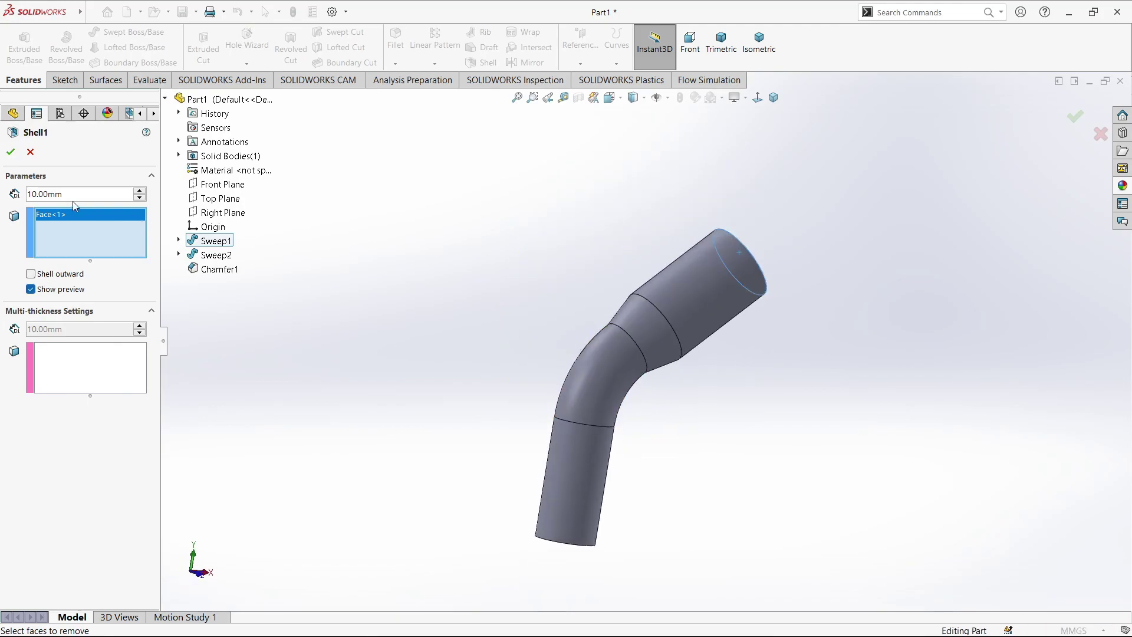
Set the shell's wall thickness to 0.5 mm and apply the shell
text(1.5)
key(Return)
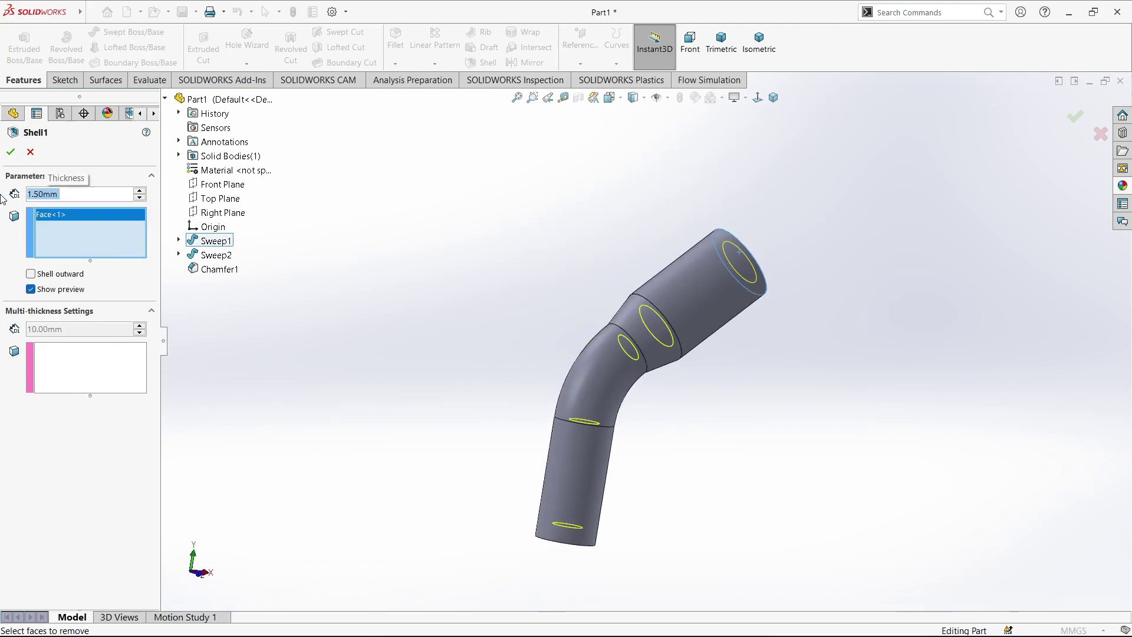
text(1)
key(Return)
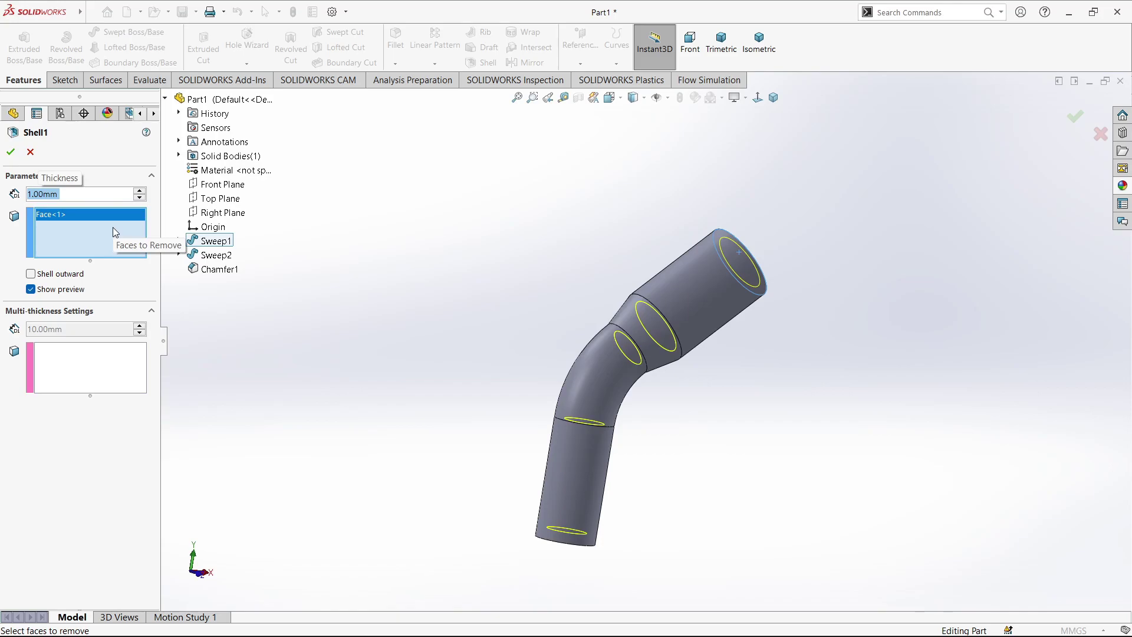
key(Return)
Edit the shell and try adding the narrow section's end face as a multi-thickness face
middle_drag(423, 320, 487, 399)
click(24, 346)
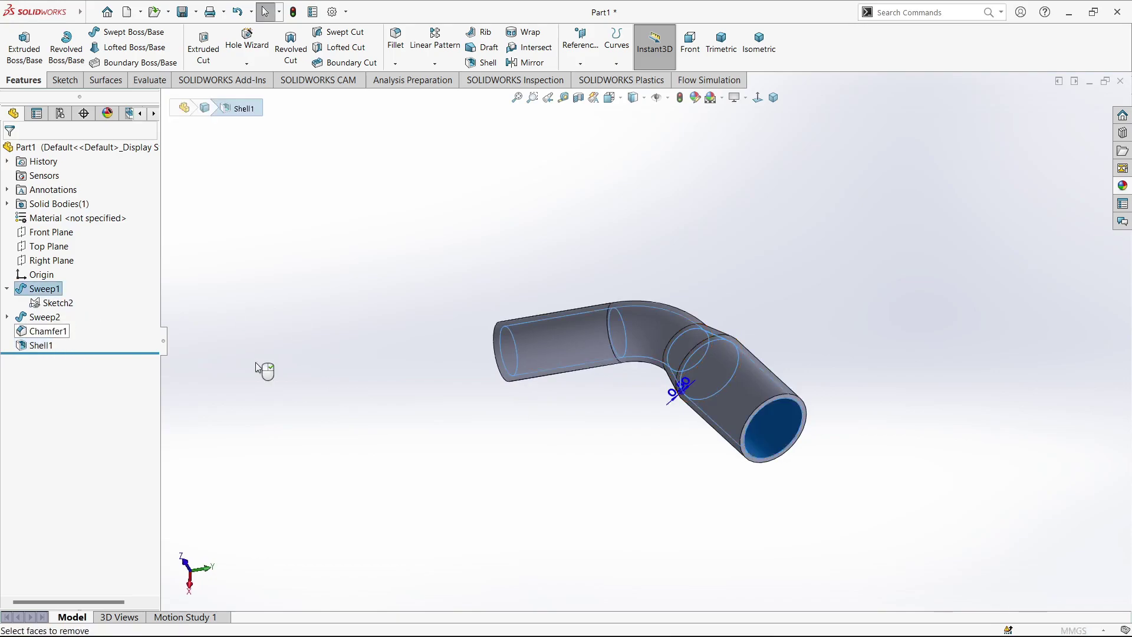
click(215, 352)
click(84, 354)
click(479, 353)
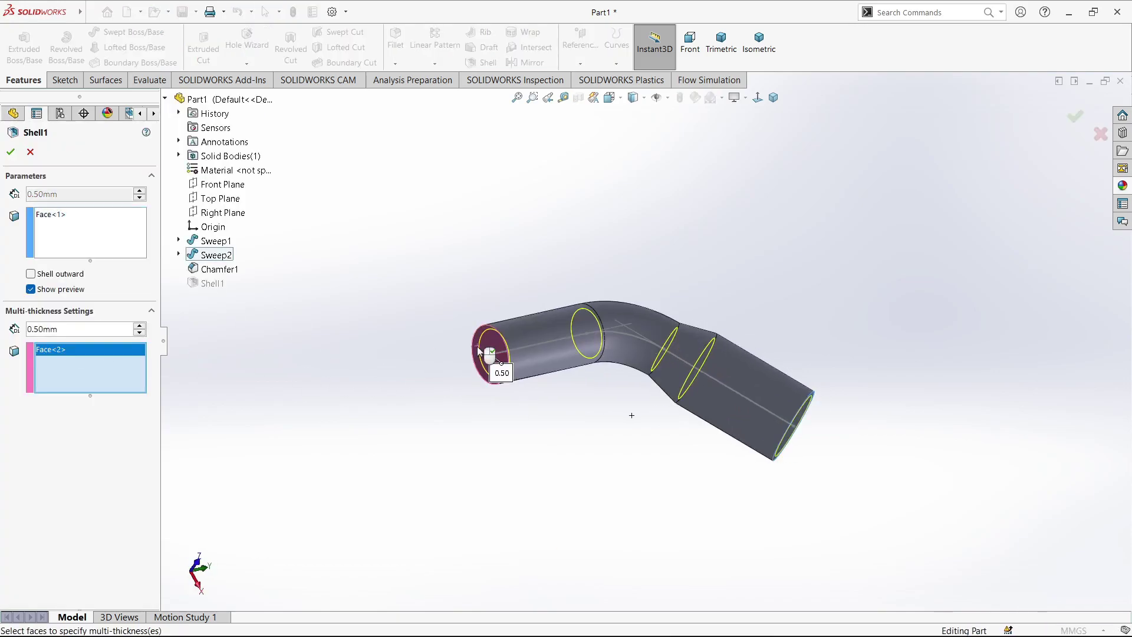
click(11, 152)
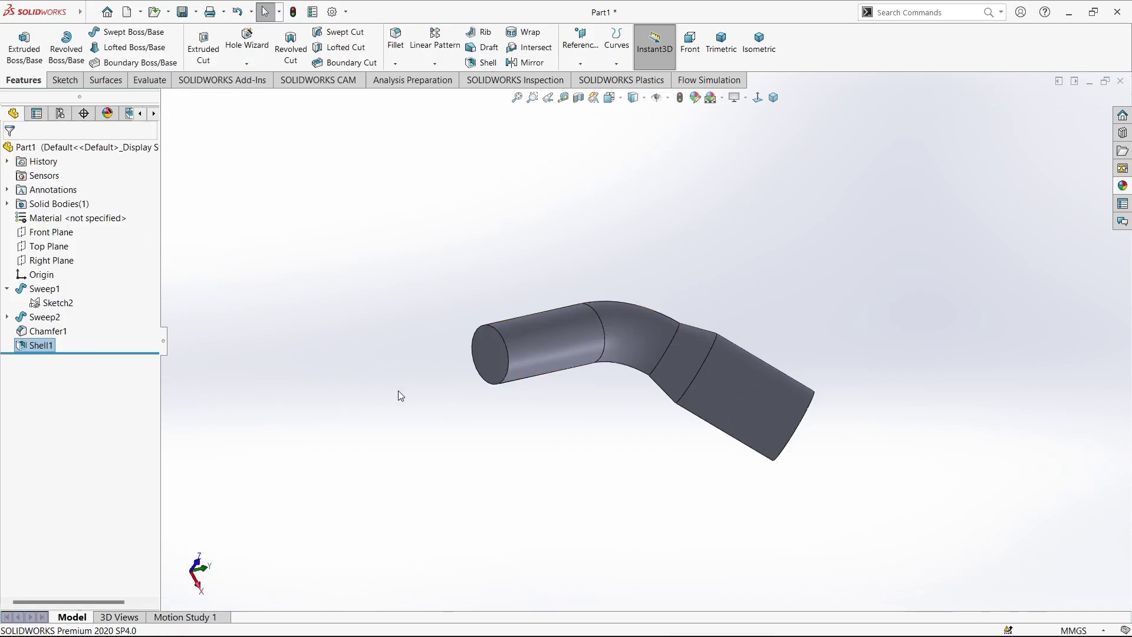
Edit the shell to clear the multi-thickness face and add the narrow end face to the faces to remove
click(35, 345)
click(32, 313)
right_click(67, 358)
click(85, 368)
click(82, 241)
click(501, 363)
middle_drag(501, 363, 451, 353)
click(31, 153)
Open a sketch on the narrow end's ring-shaped face and draw a circle centered on the origin, larger than the tube
middle_drag(377, 365, 619, 400)
click(754, 43)
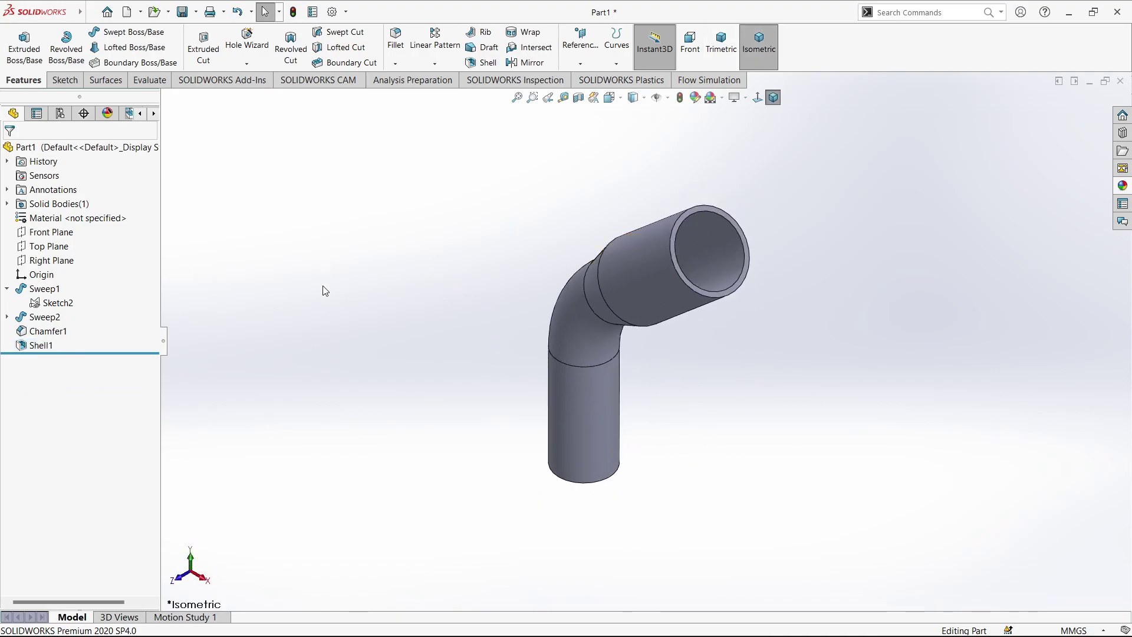
mouse_move(434, 366)
middle_down()
mouse_move(617, 416)
mouse_move(585, 440)
middle_up()
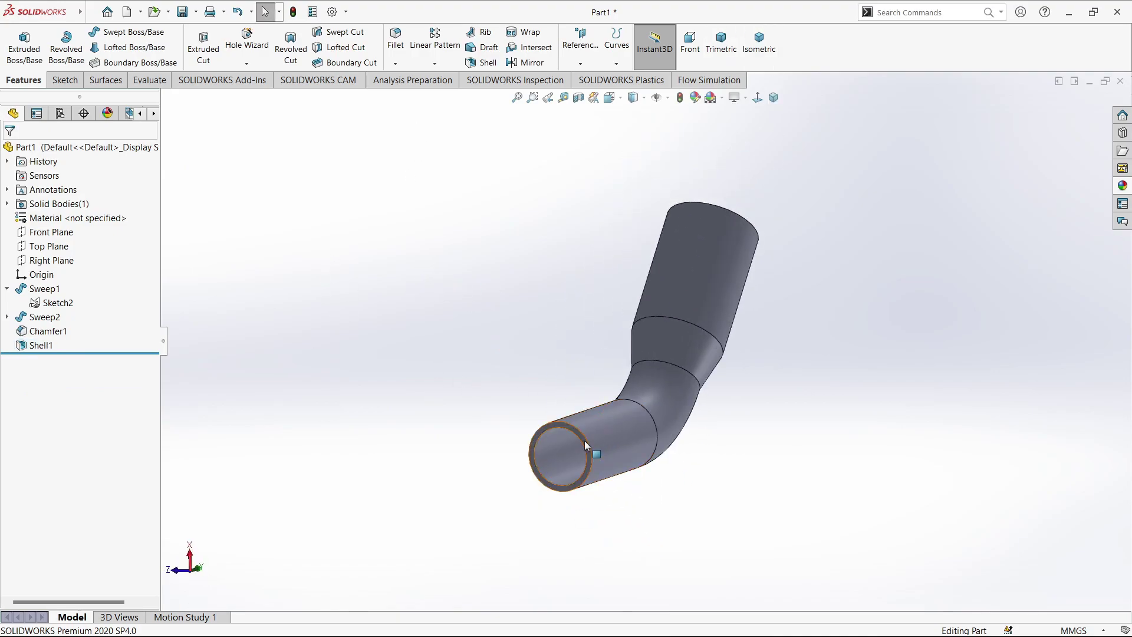
click(611, 421)
click(635, 405)
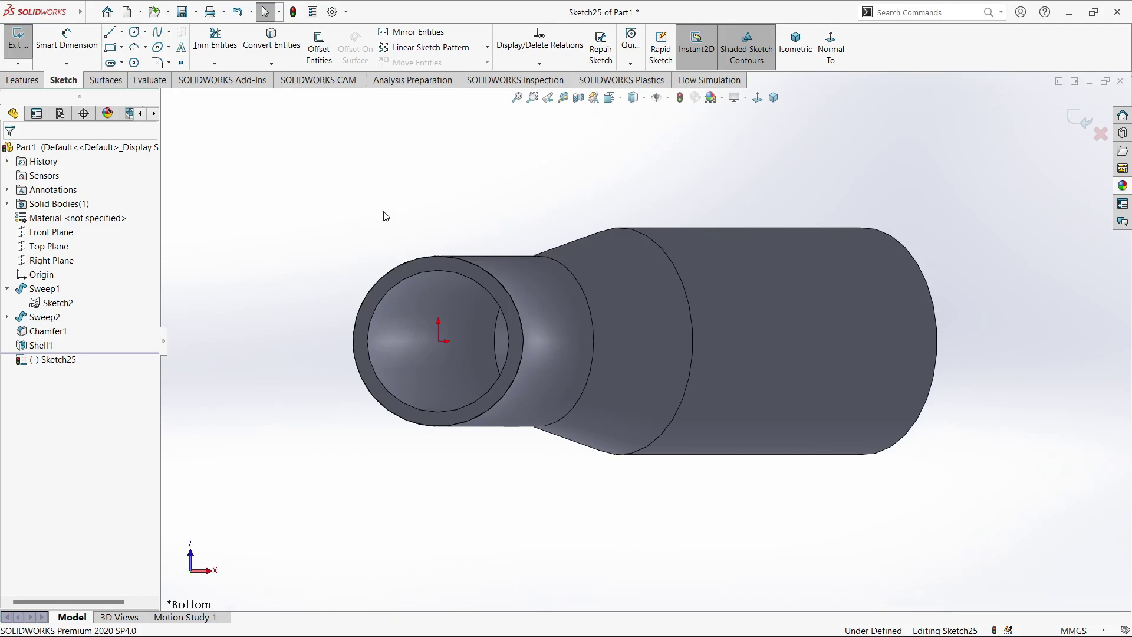
click(134, 31)
click(438, 341)
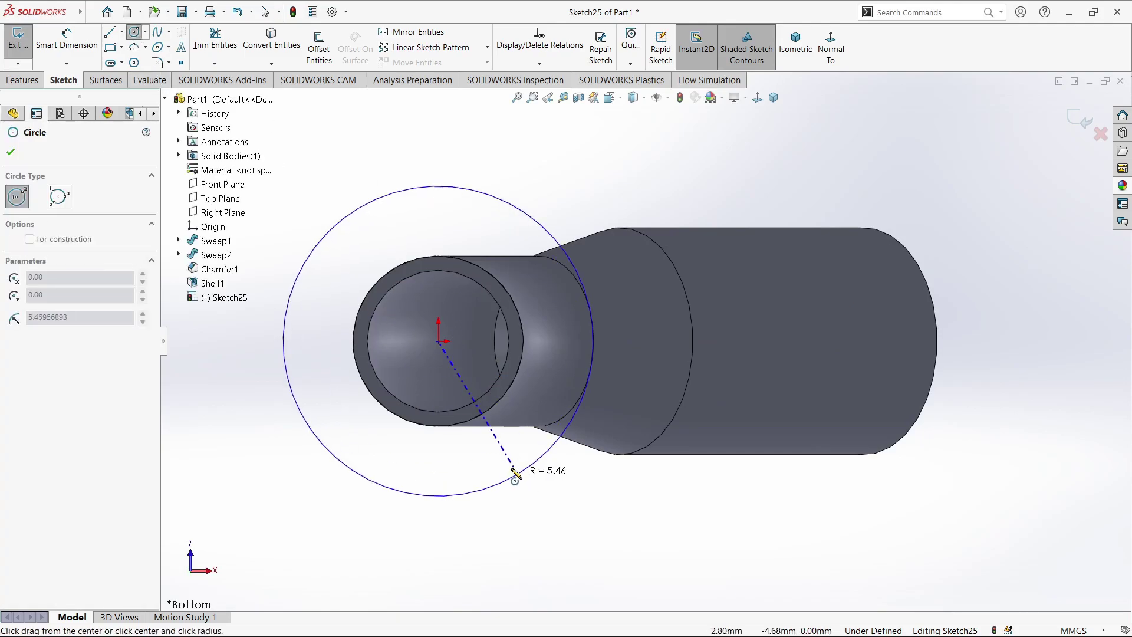
click(501, 449)
Dimension the circle around the narrow end to a diameter of 9 mm
right_drag(543, 521, 542, 459)
click(526, 253)
click(306, 247)
text(9)
key(Return)
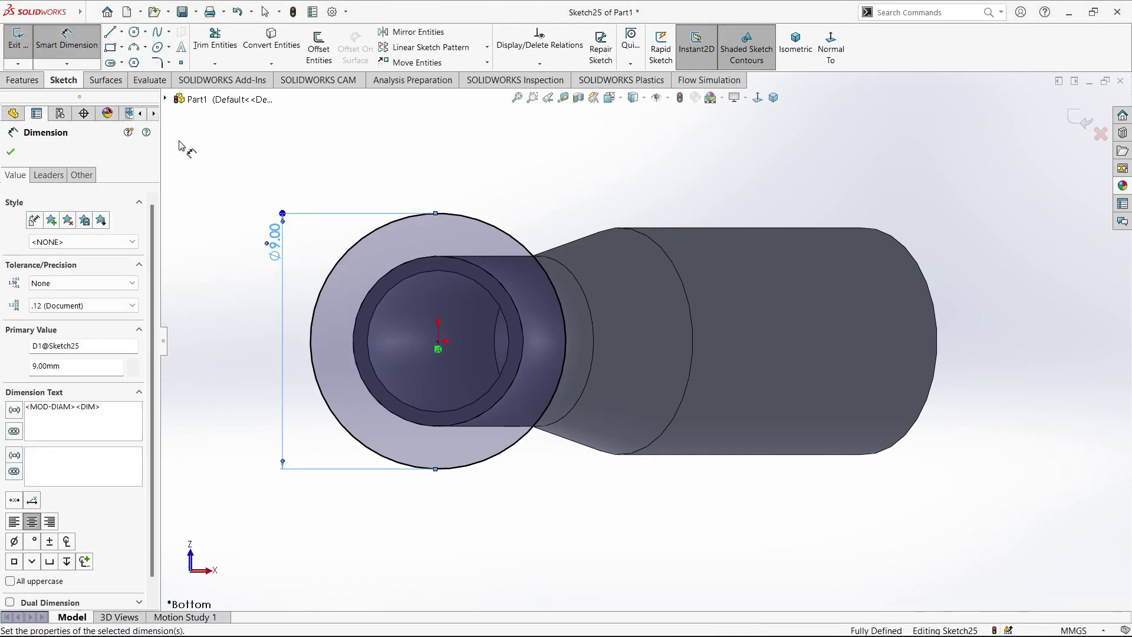
Convert the tube's inner circular edge into a sketch entity inside the 9 mm circle
click(23, 80)
click(63, 80)
click(134, 32)
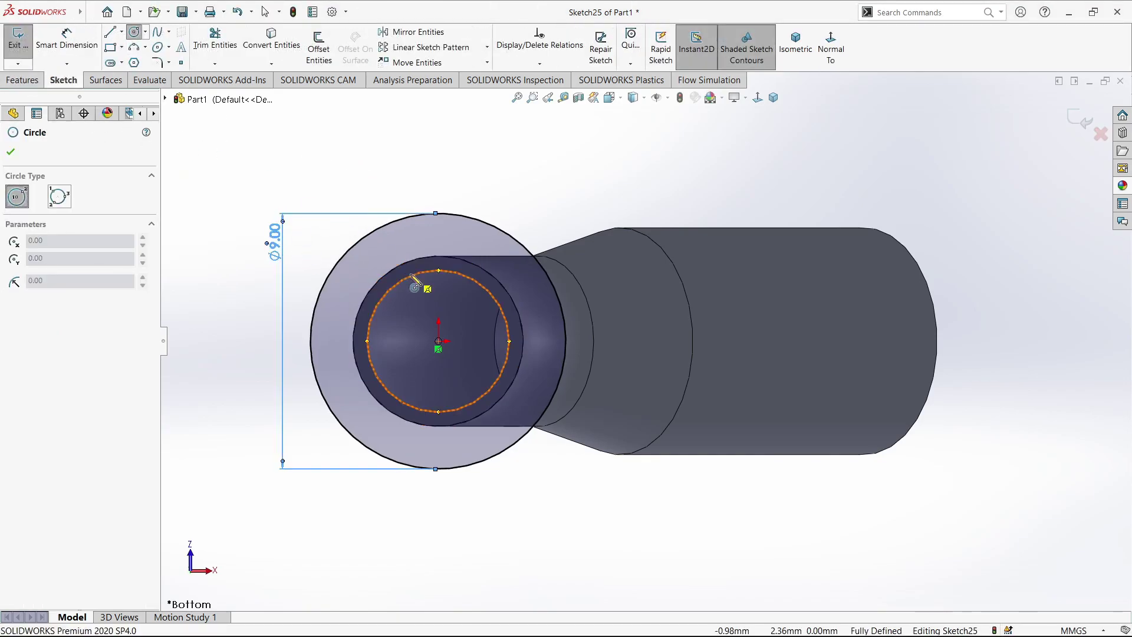
click(22, 80)
click(63, 80)
click(271, 39)
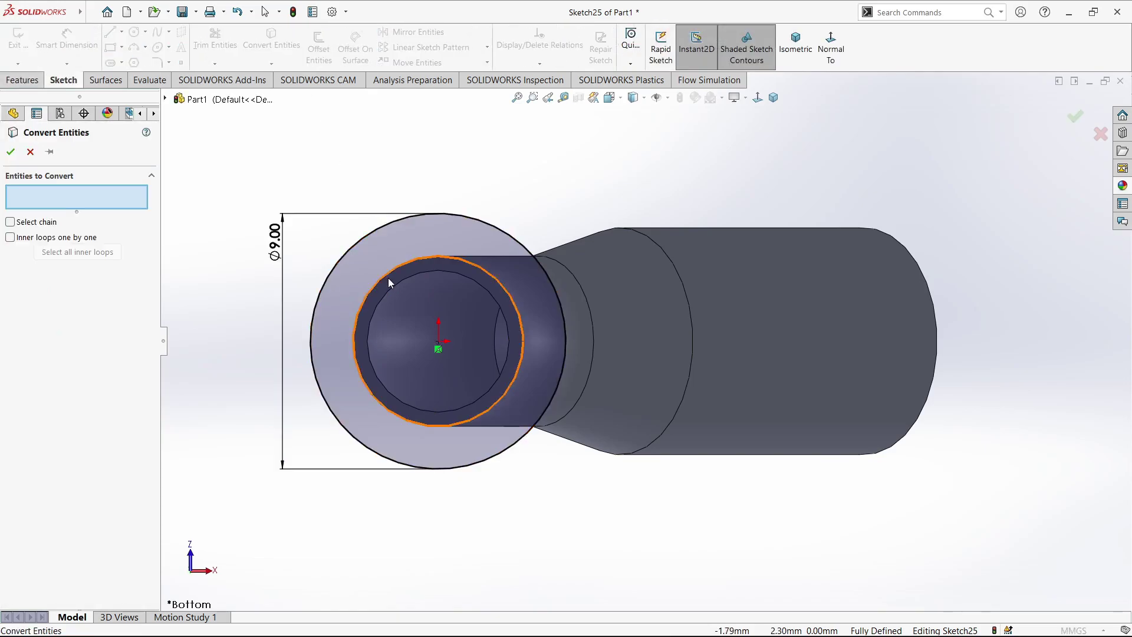
click(395, 292)
click(11, 151)
Extrude the ring profile 0.5 mm away from the tube's end as a flange merged with the body
click(23, 80)
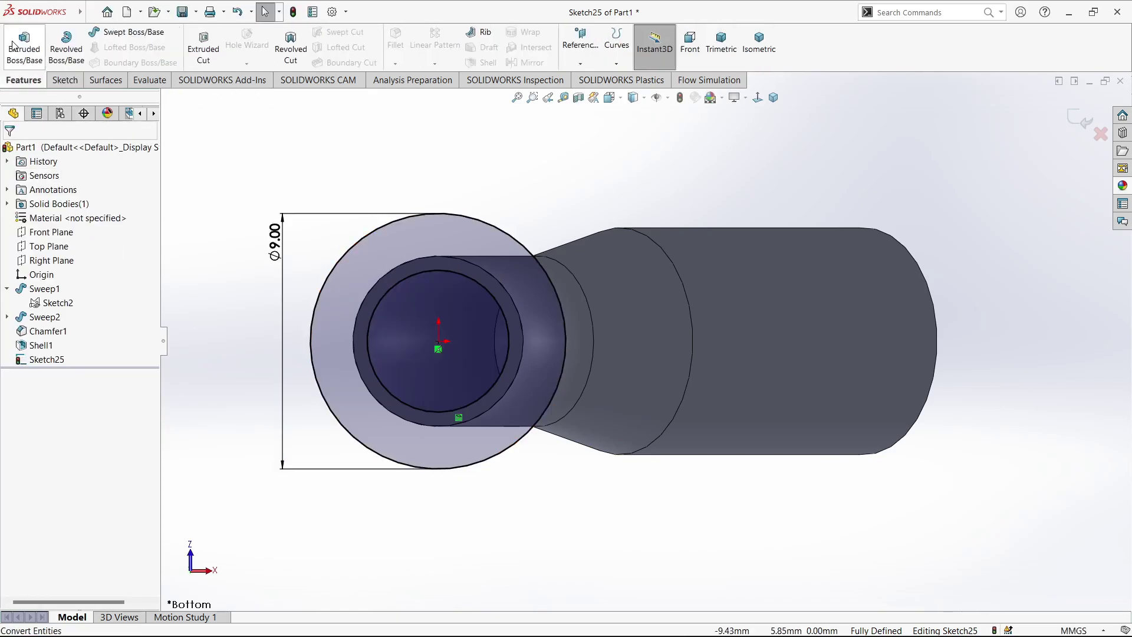
click(22, 41)
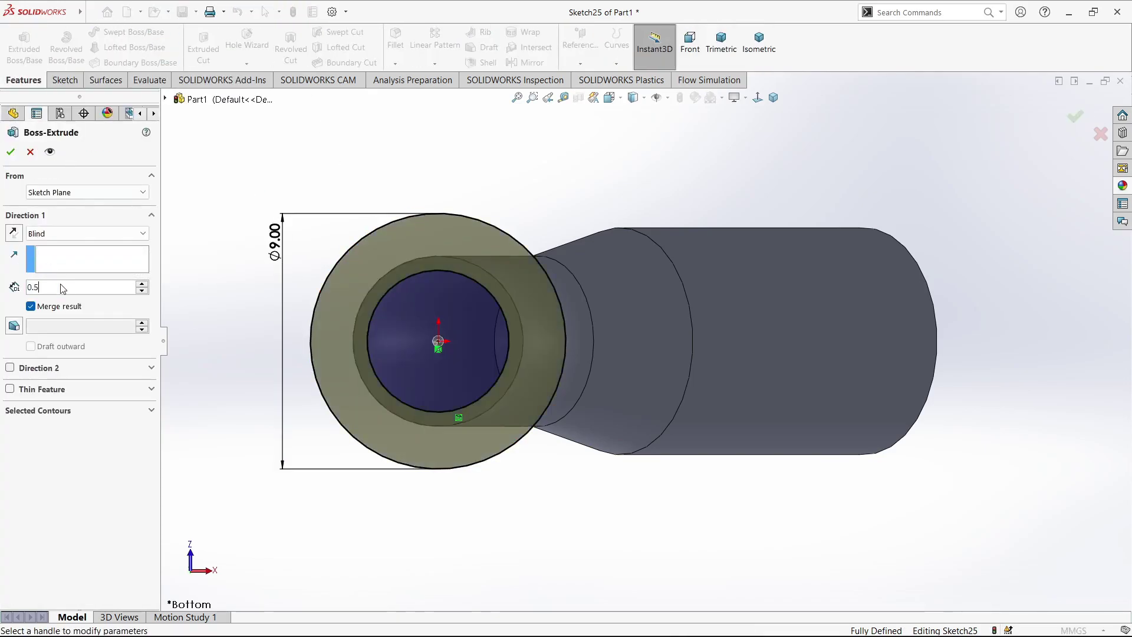
scroll(540, 306, up, 2)
middle_drag(540, 306, 571, 455)
scroll(571, 455, up, 4)
scroll(578, 500, down, 6)
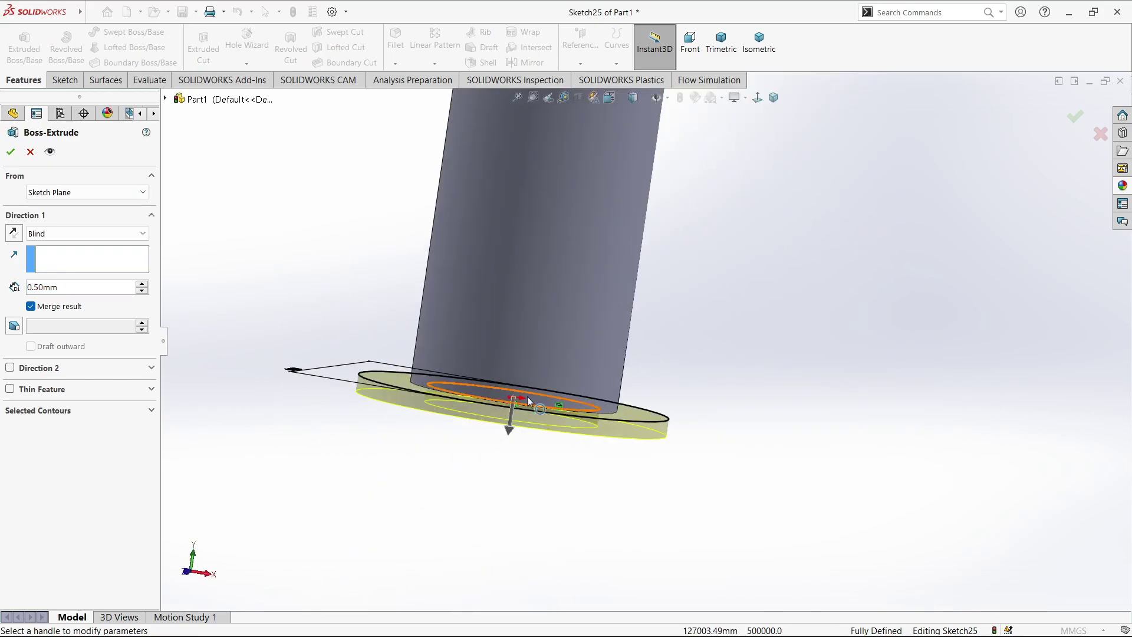
click(9, 153)
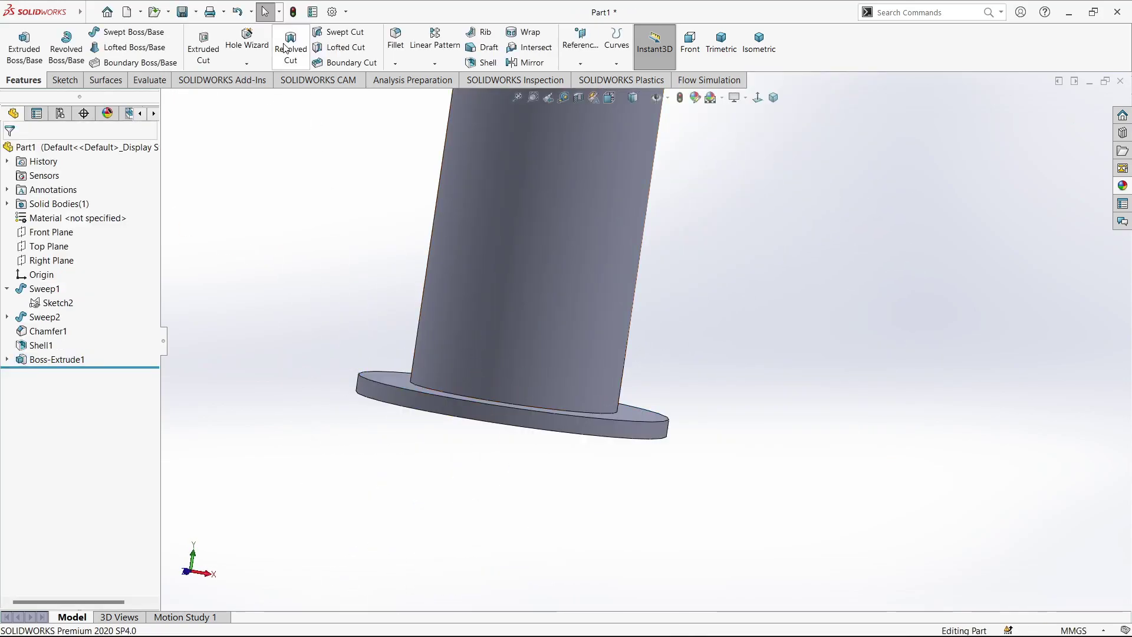
Chamfer the flange's outer edge on the tube side with a 0.5 mm distance and a 45 degree angle
click(394, 64)
click(408, 94)
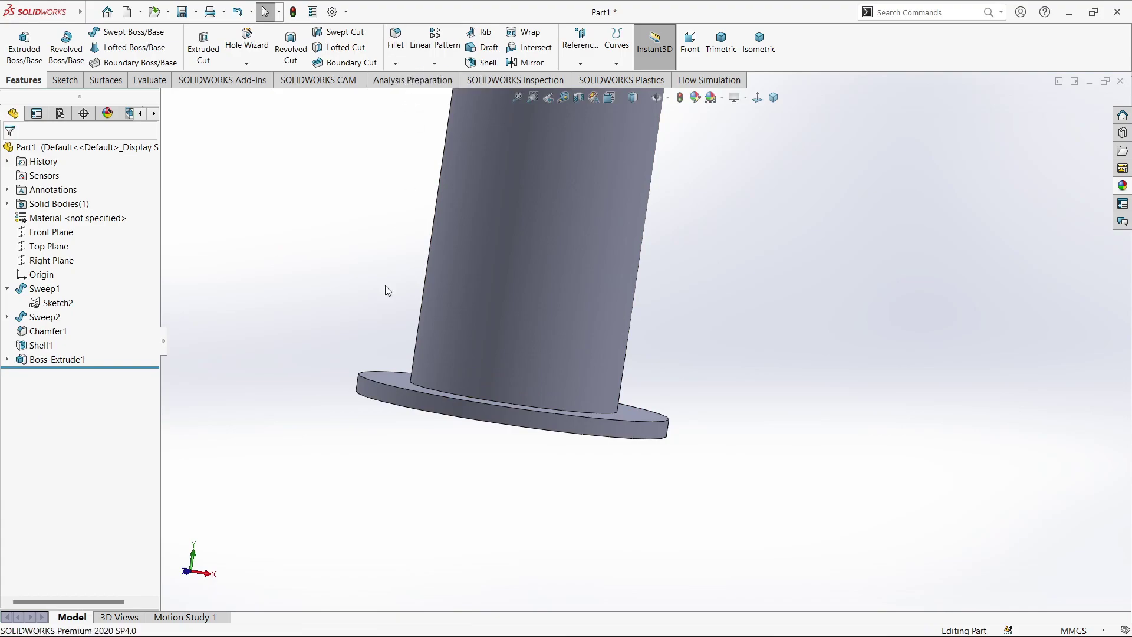
click(377, 383)
drag(72, 442, 1, 446)
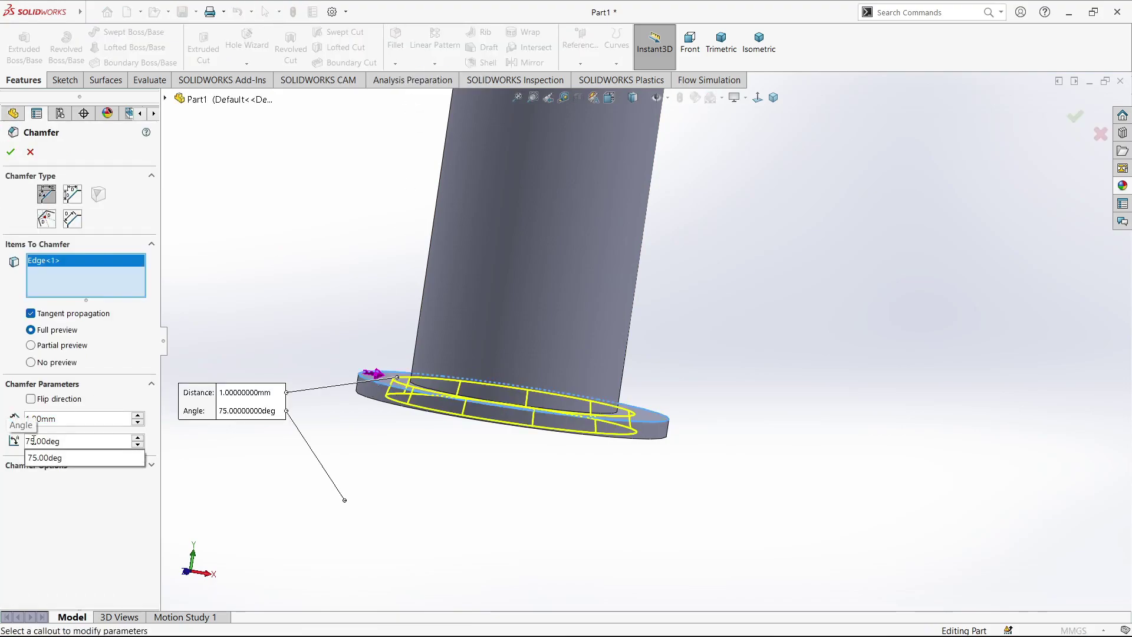
text(45)
key(Return)
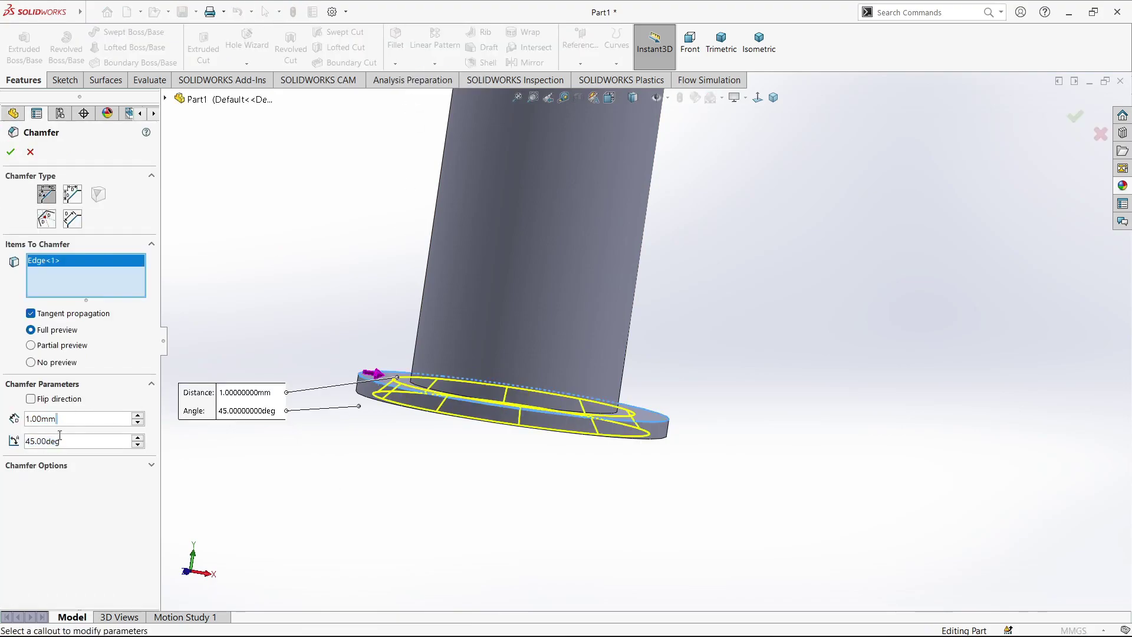
text(0.5)
key(Return)
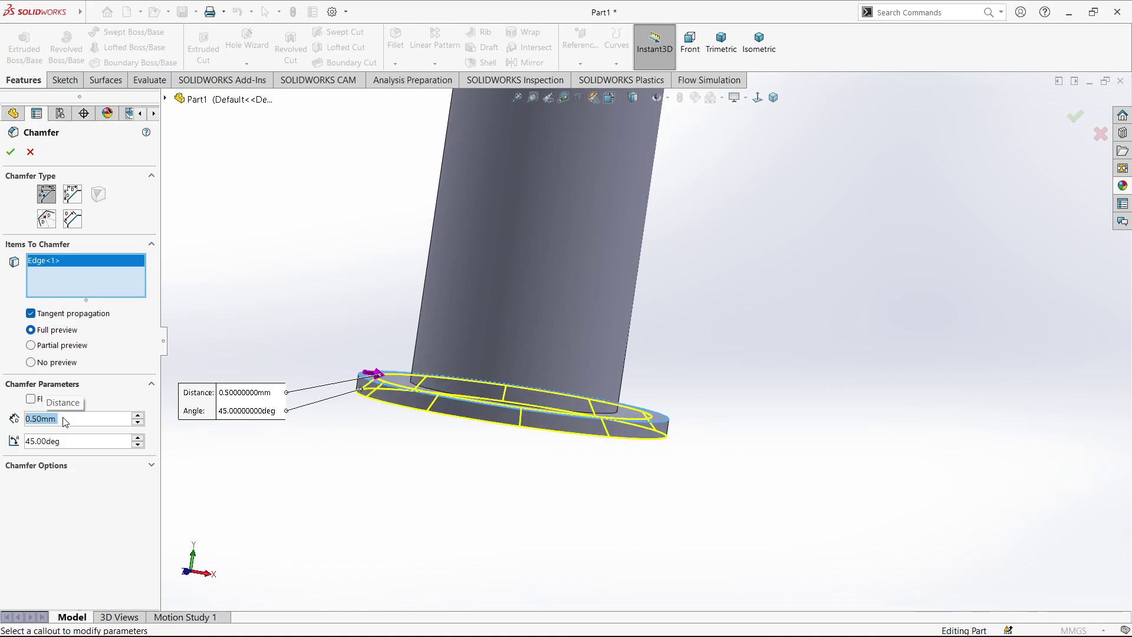
key(Return)
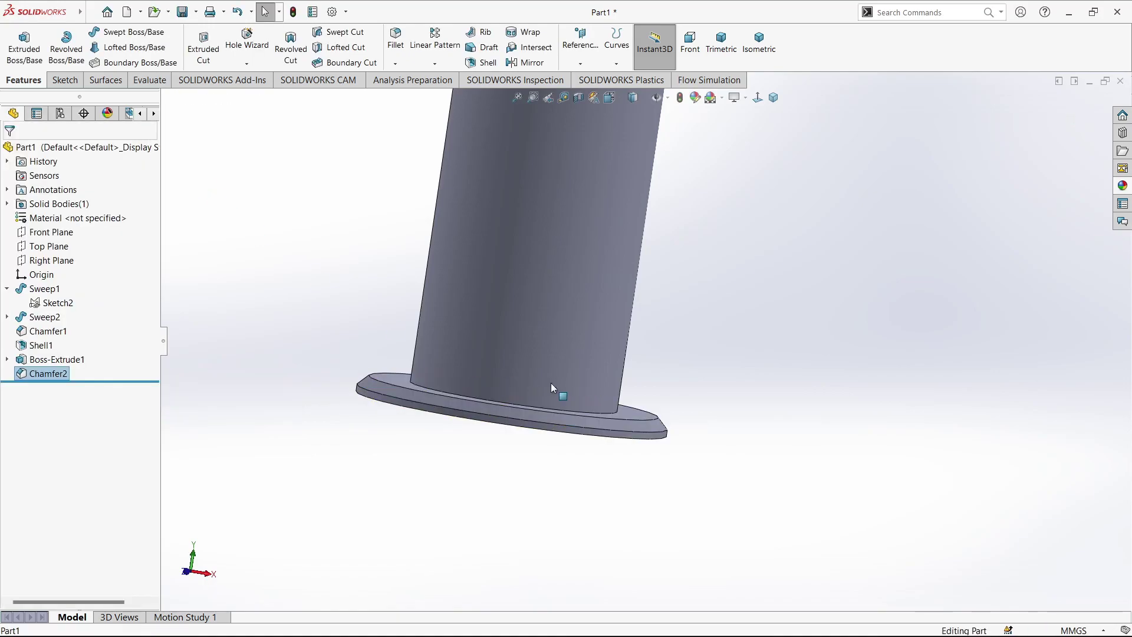
Examine the finished tube with its flange and play Motion Study 3 of the carburetor cap part
scroll(551, 383, down, 5)
middle_drag(551, 383, 625, 330)
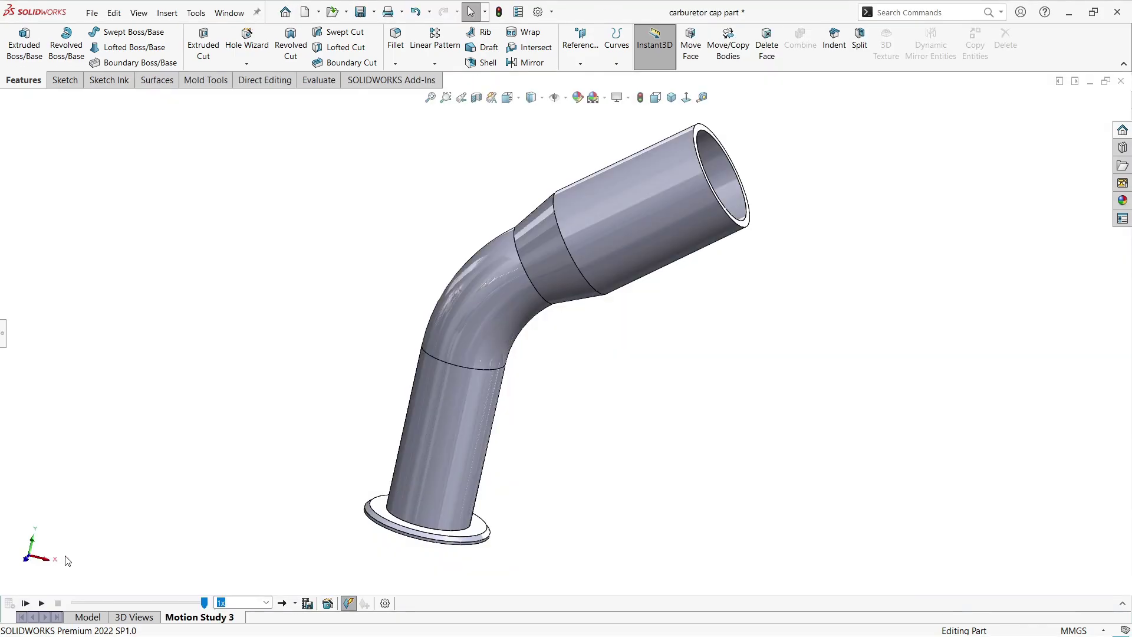
click(42, 602)
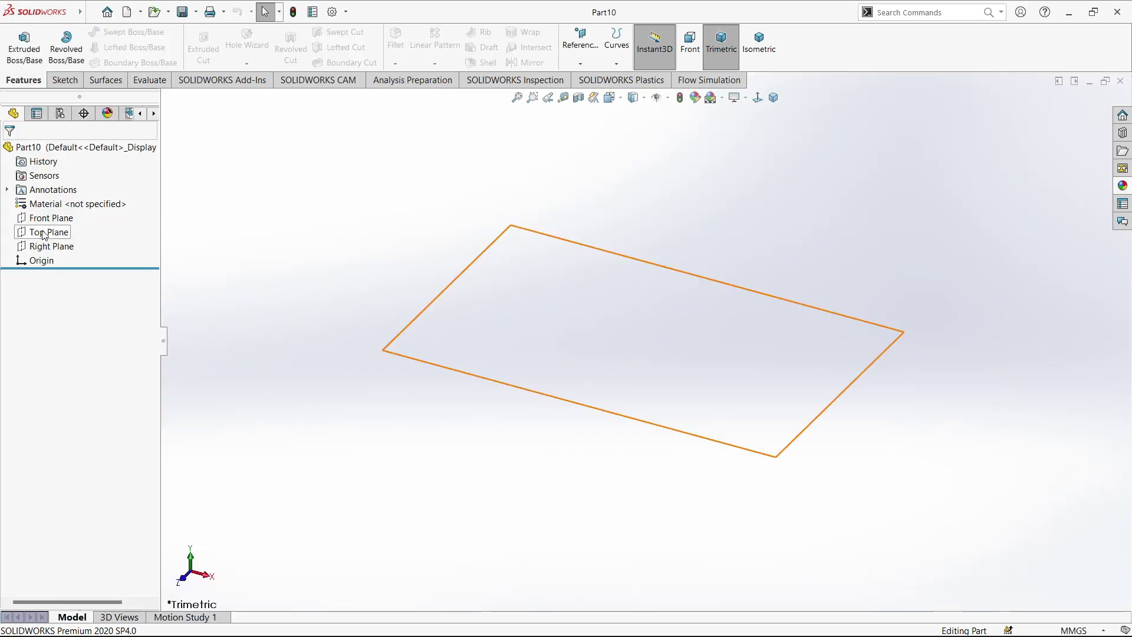
Sketch a center rectangle about 8 mm high from the origin on the new part's Top Plane
click(50, 231)
click(112, 211)
click(645, 341)
click(724, 410)
Dimension the rectangle's width and height to 9 mm each
right_drag(726, 438, 722, 403)
click(678, 411)
click(686, 449)
text(9)
key(Return)
click(723, 377)
click(781, 373)
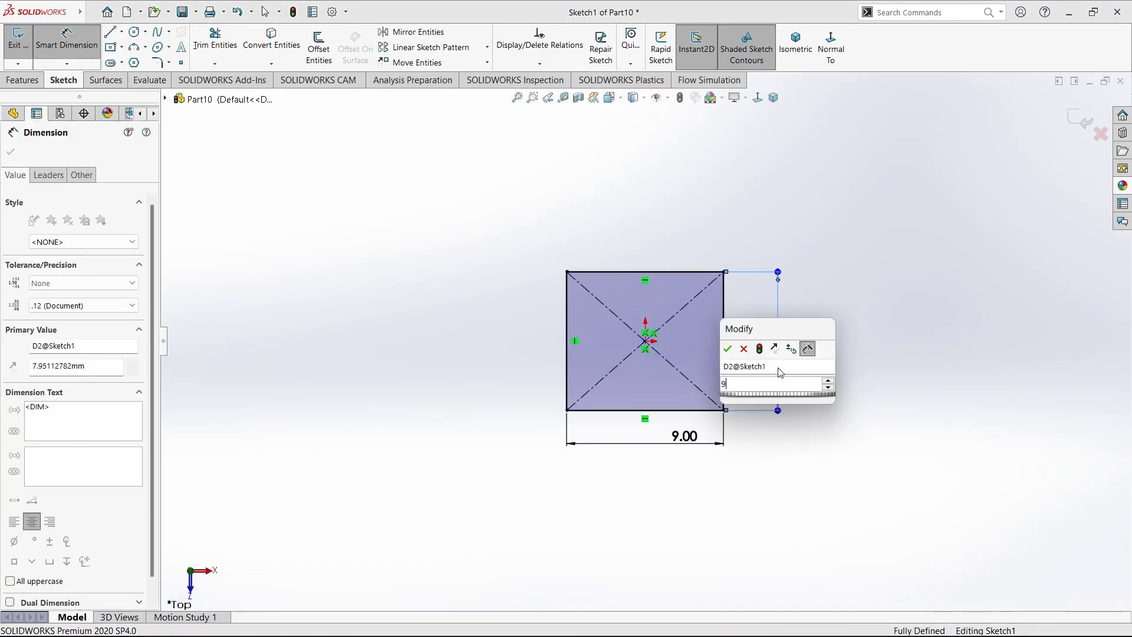
text(9)
key(Return)
key(Escape)
Draw a circle centered on the origin inside the square and dimension its diameter to 3 mm
click(136, 37)
click(633, 345)
click(676, 365)
click(588, 354)
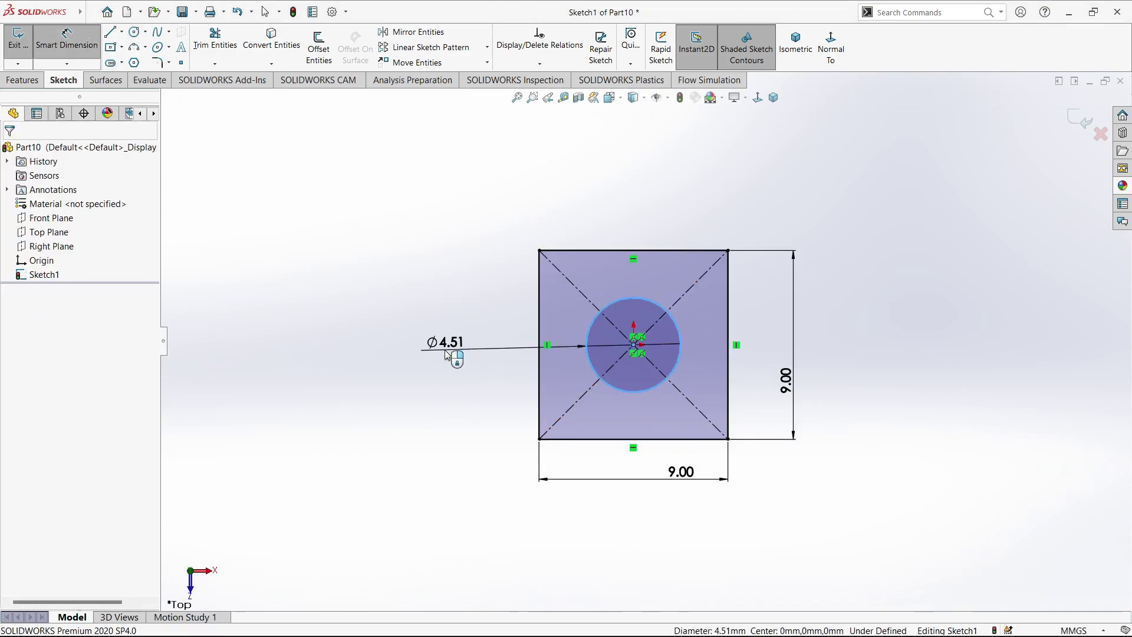
click(428, 348)
text(3)
key(Return)
key(Escape)
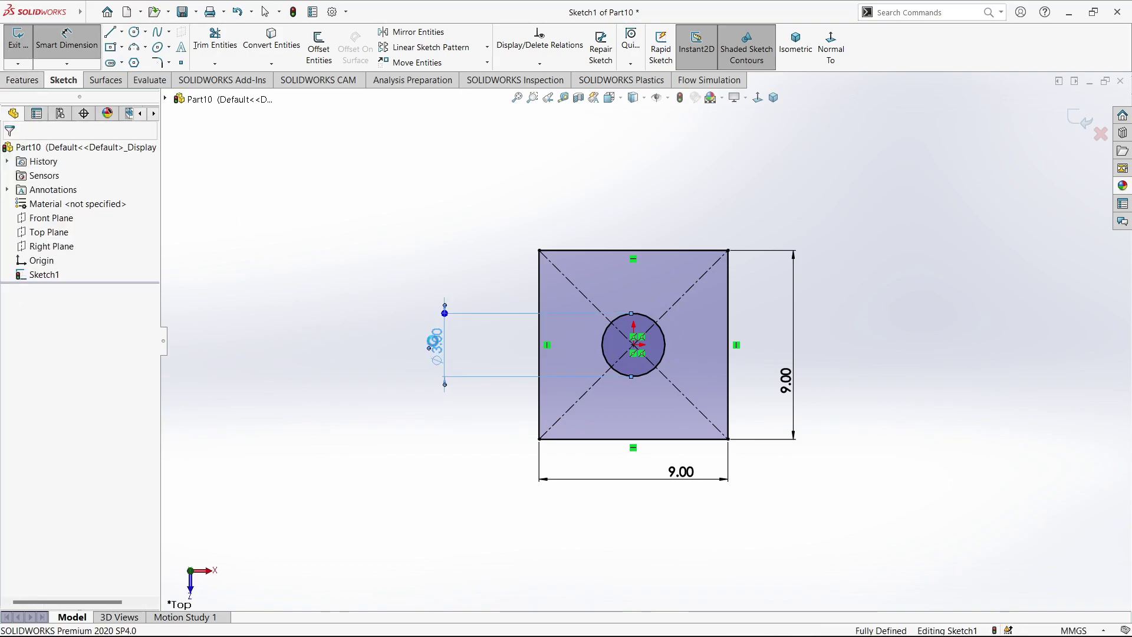
Change the central circle's diameter to 3.2 mm
double_click(436, 347)
text(3.)
key(BackSpace)
key(BackSpace)
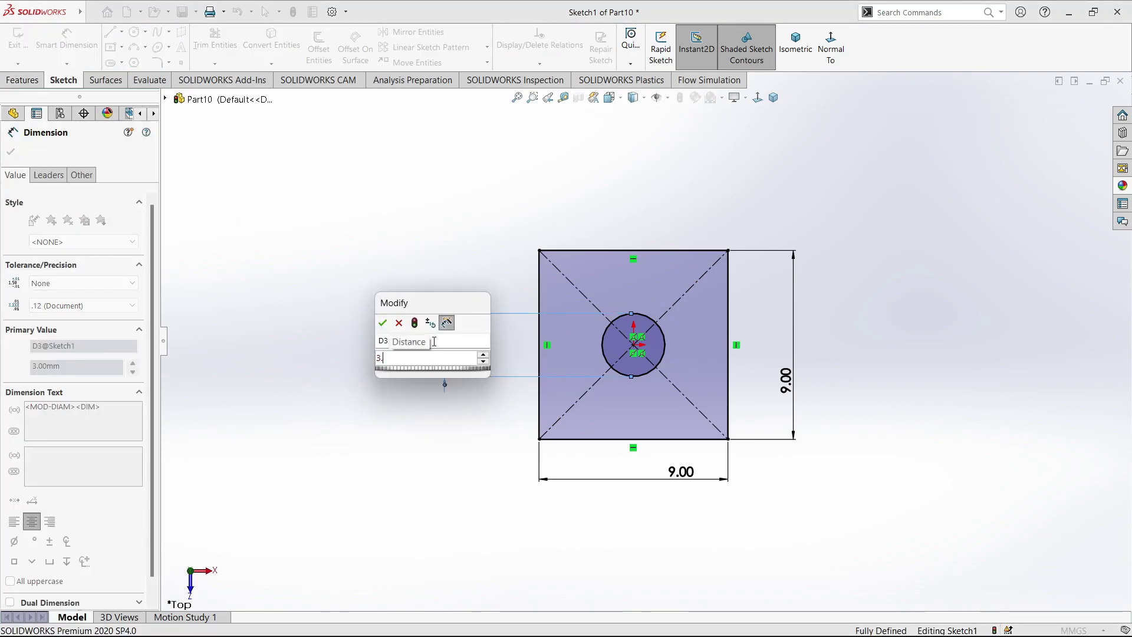
key(Return)
Extrude the square profile with its central hole to a blind depth of 4 mm
click(37, 81)
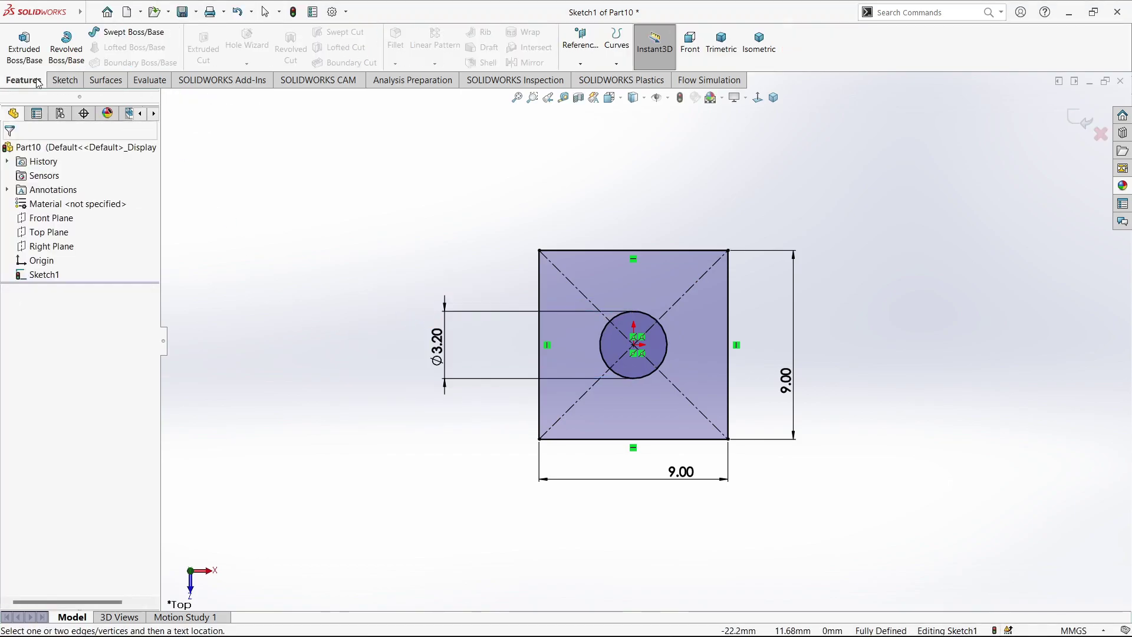
click(24, 44)
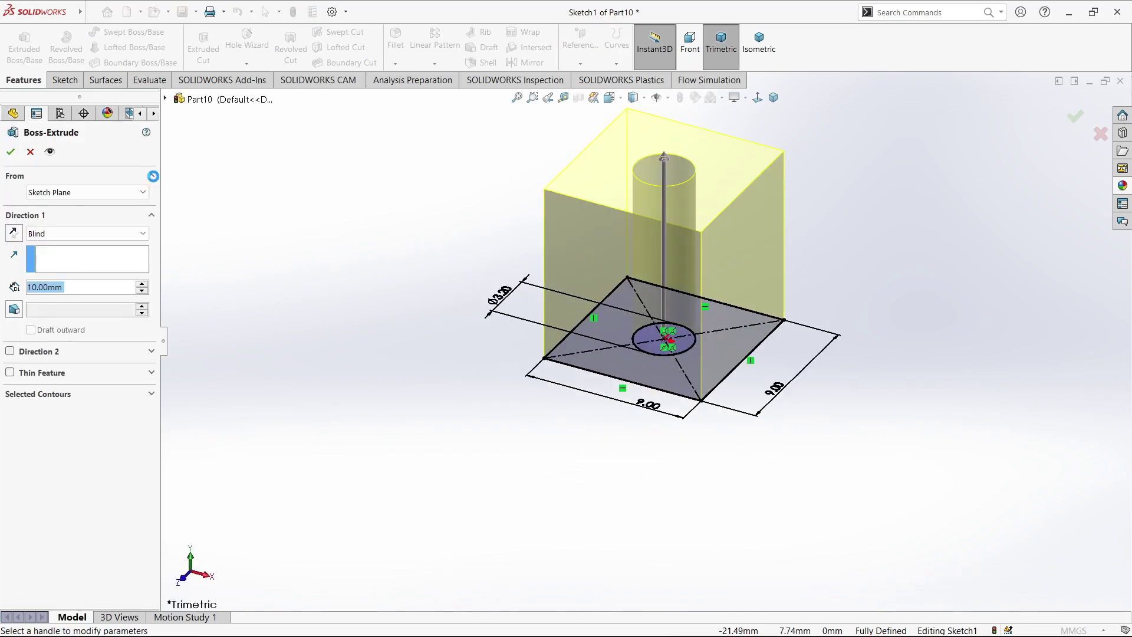
scroll(59, 288, down, 2)
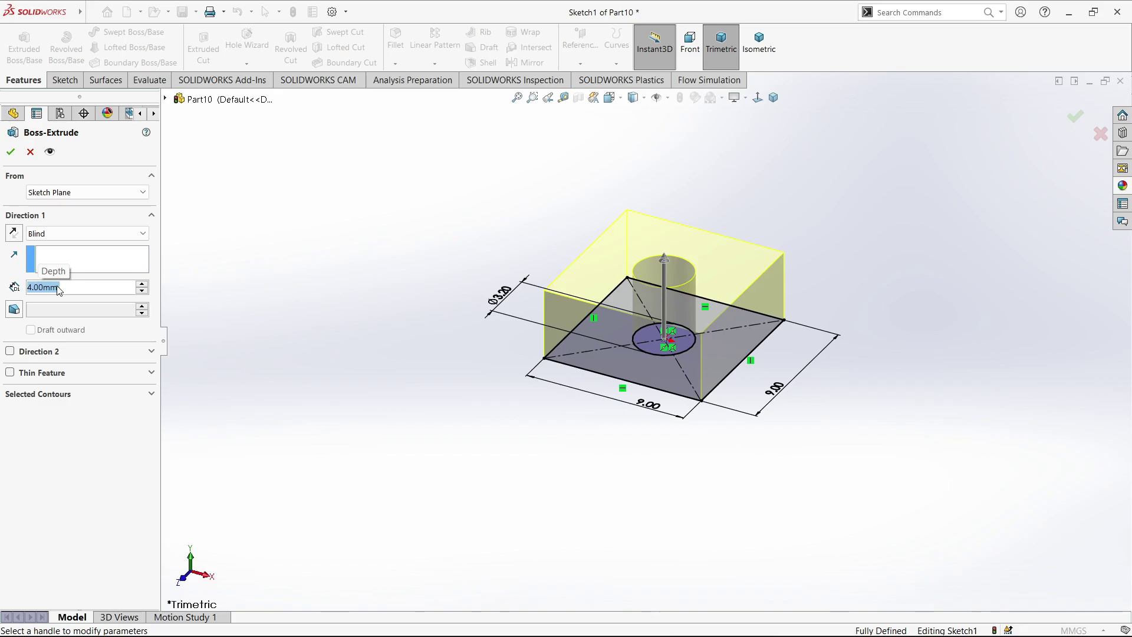
click(11, 152)
middle_drag(664, 303, 638, 347)
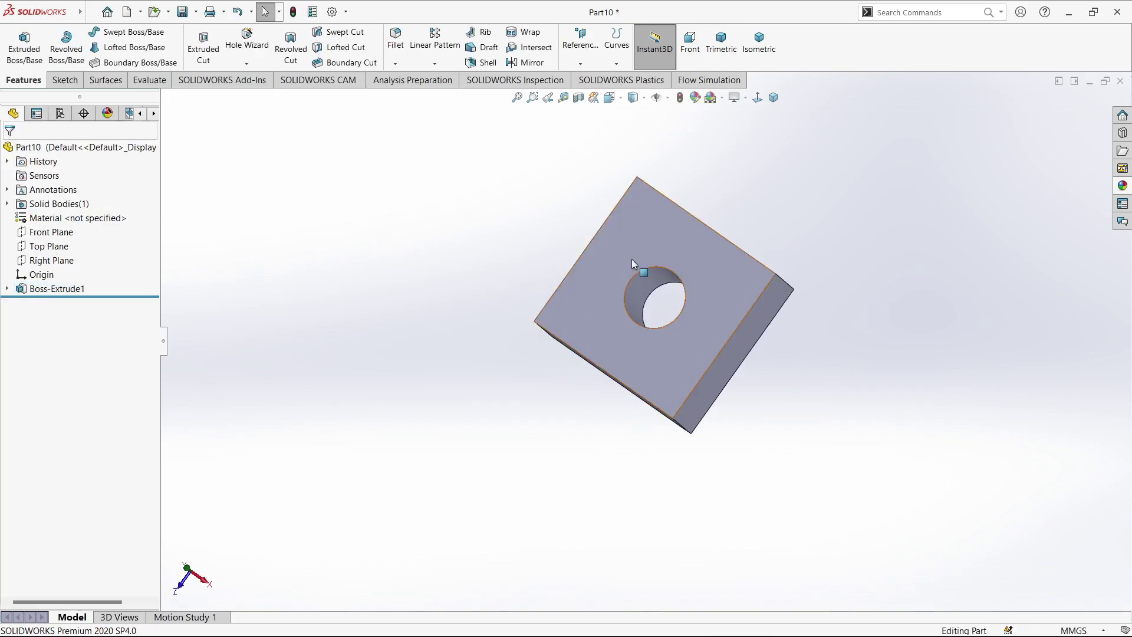
Cut a Metric Tap thread of size M5x0.8 into the block's central hole, starting from its circular edge
click(247, 63)
click(254, 106)
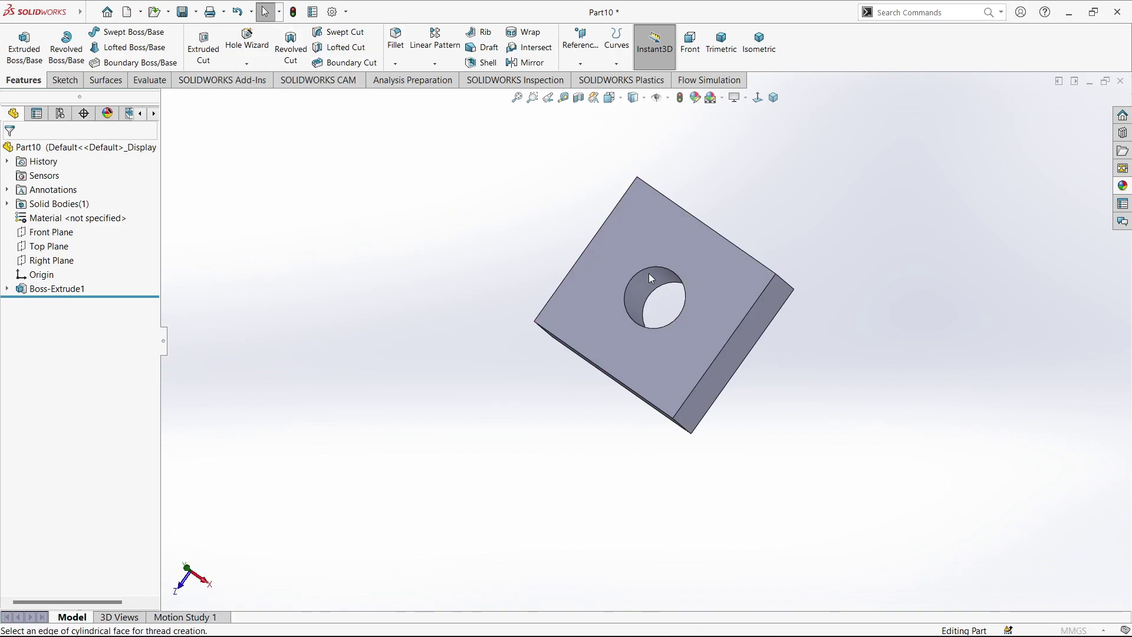
click(642, 272)
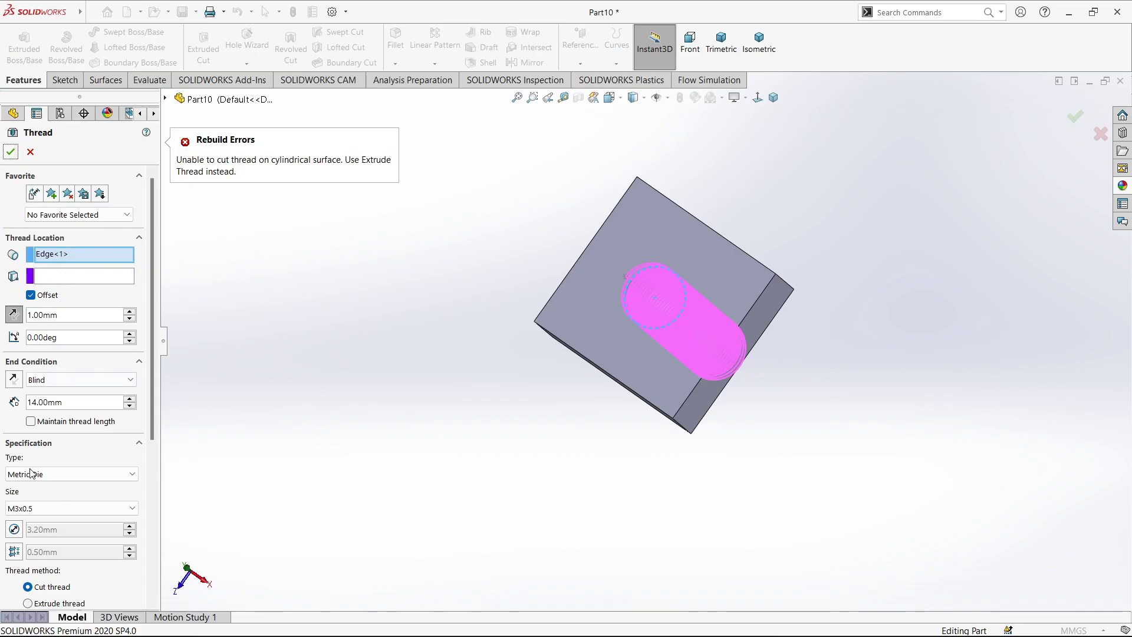
click(32, 474)
click(49, 494)
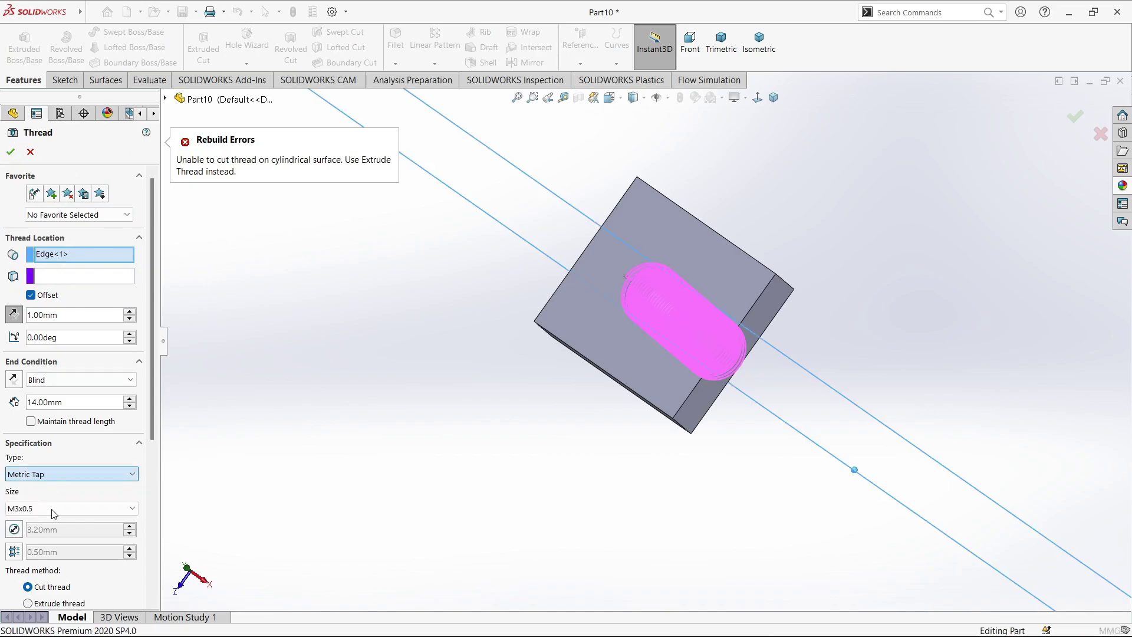
click(53, 509)
click(47, 347)
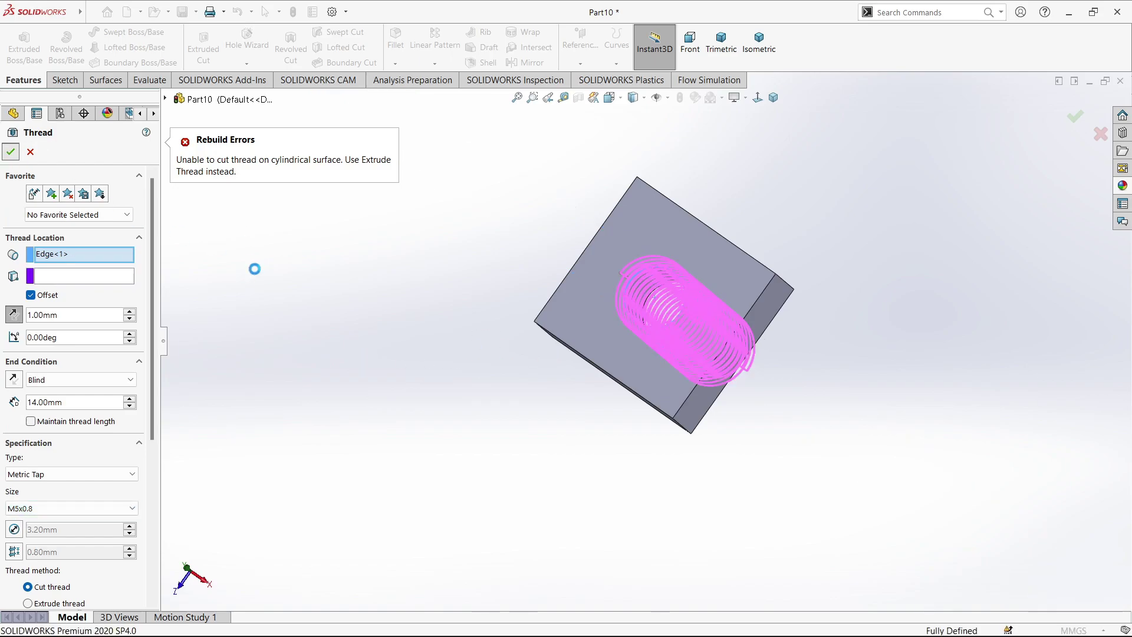
Chamfer the outer edges of one square face of the block with a 0.5 mm distance and 35 degree angle
middle_drag(530, 366, 554, 407)
click(401, 67)
click(413, 95)
click(582, 225)
click(614, 228)
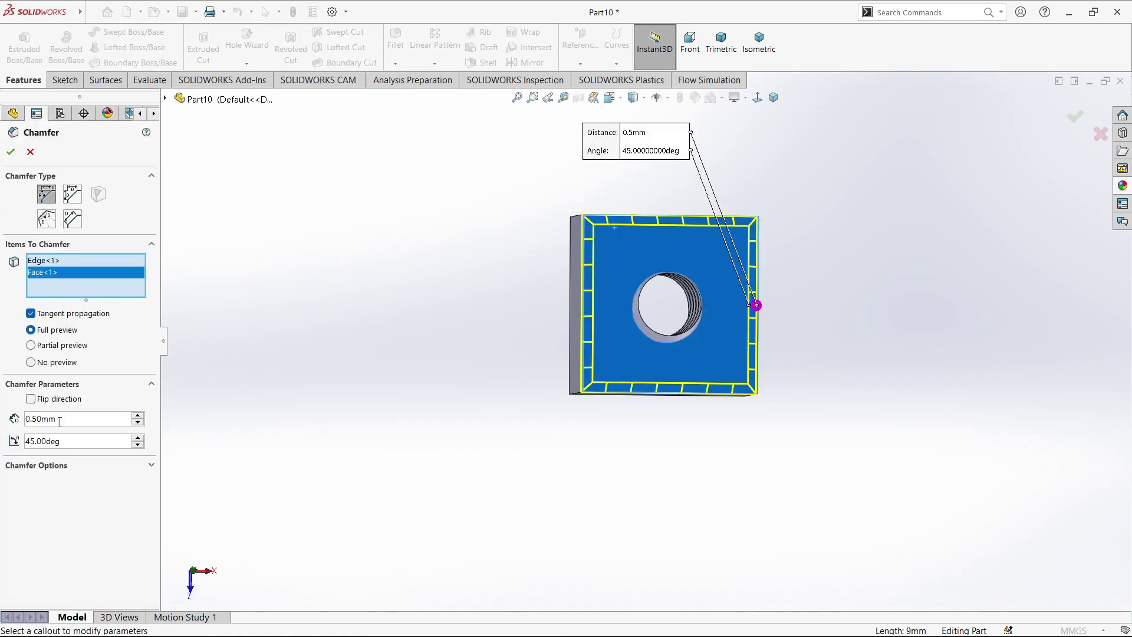
middle_drag(442, 405, 591, 267)
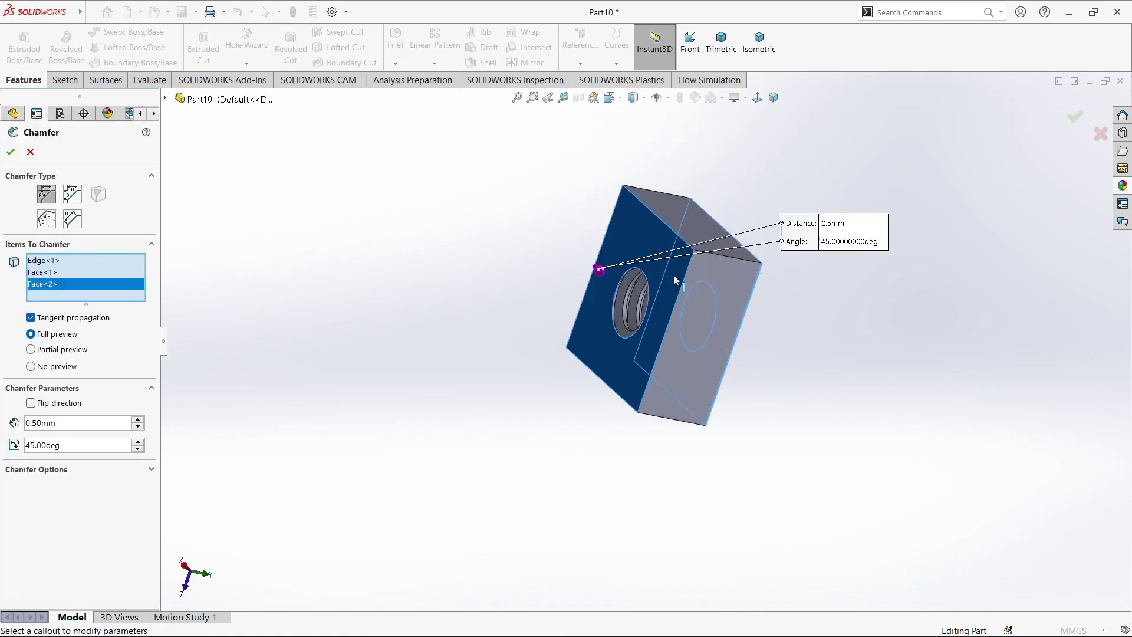
middle_drag(673, 269, 175, 302)
click(41, 445)
text(35)
key(Return)
middle_drag(699, 303, 495, 194)
click(10, 152)
Chamfer the four outer edges of the opposite square face by 0.5 mm at 35 degrees
middle_drag(495, 285, 814, 377)
click(693, 273)
click(395, 63)
click(407, 93)
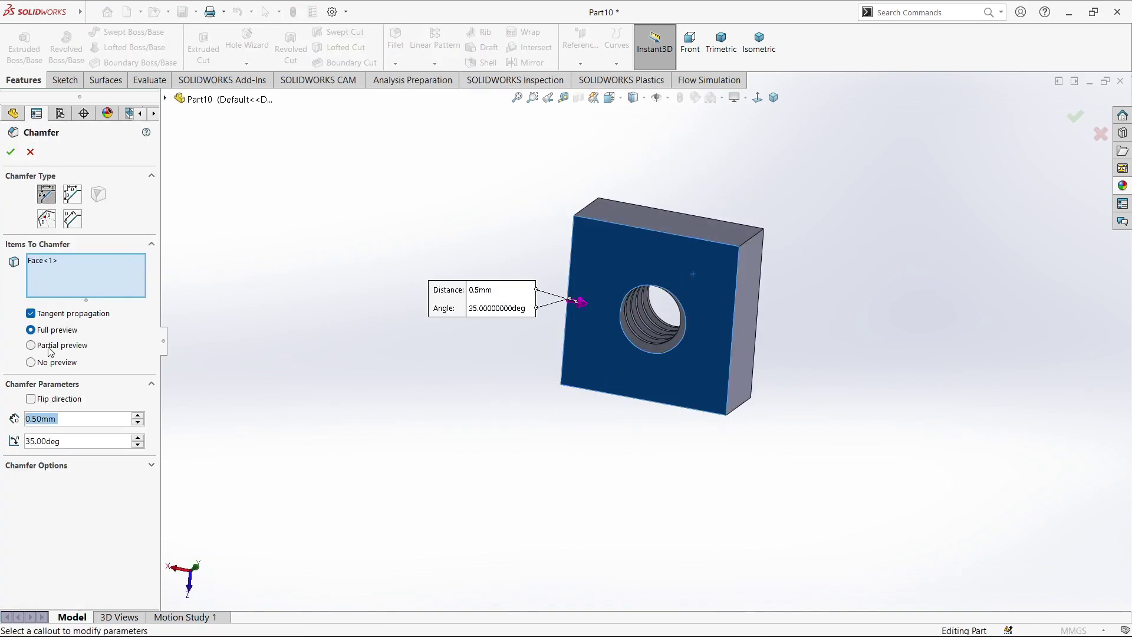
click(601, 223)
click(667, 241)
click(596, 235)
click(618, 224)
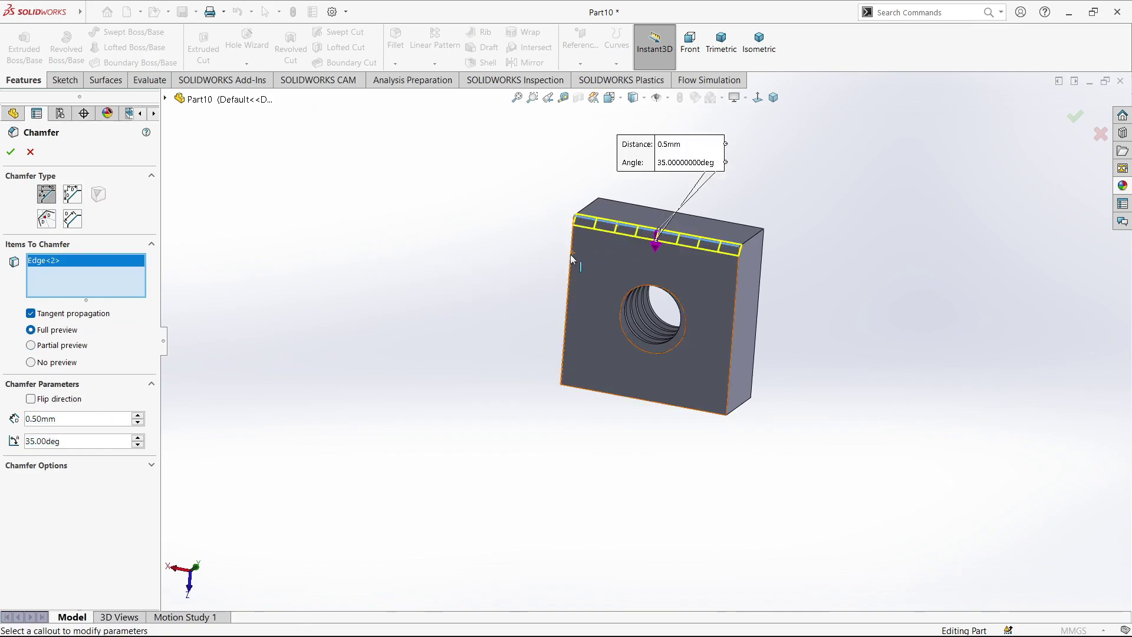
click(572, 258)
click(607, 393)
click(731, 348)
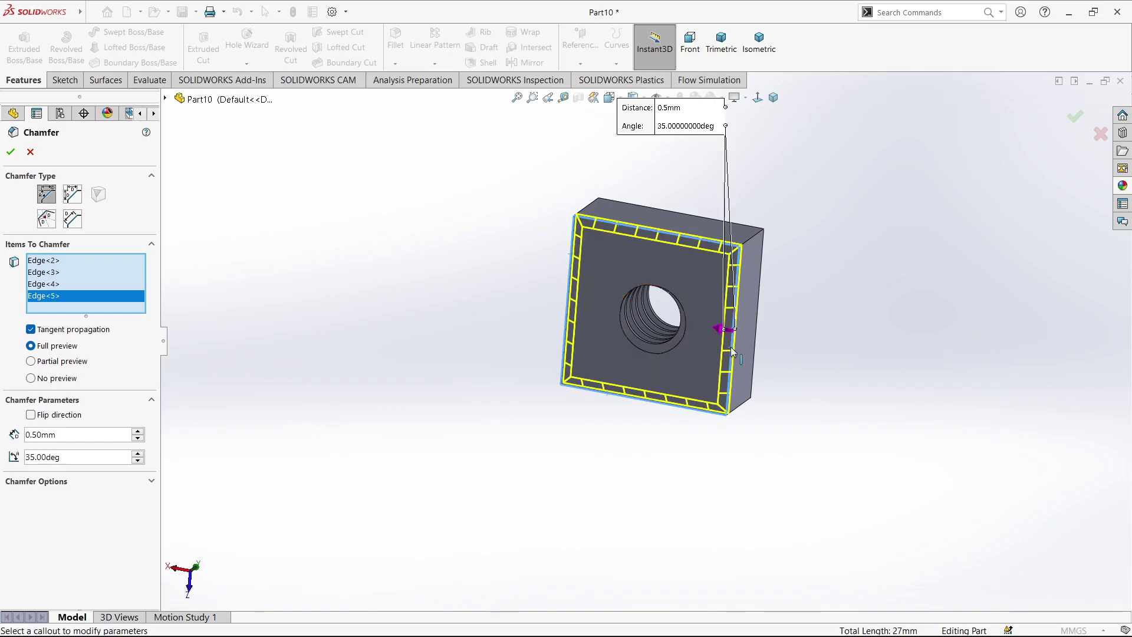
click(7, 158)
Start a fillet with a 0.1 mm radius and select the four short corner edges around the block's sides
middle_drag(387, 277, 483, 277)
click(483, 277)
drag(59, 427, 1, 401)
text(0.02)
key(Return)
text(0.1)
key(Return)
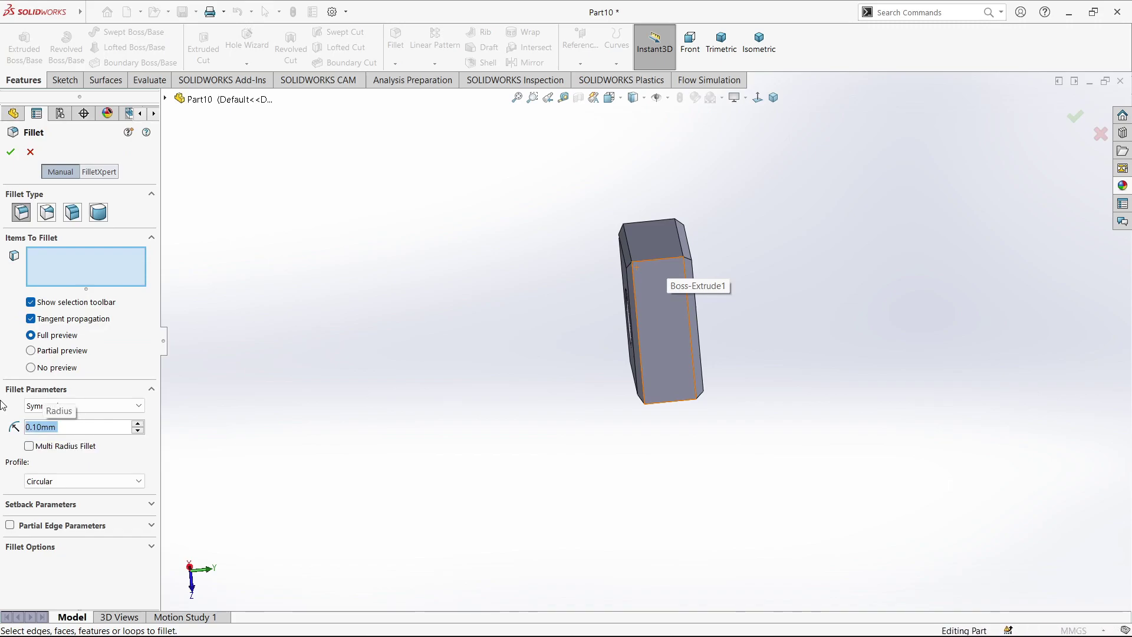
click(660, 260)
middle_drag(773, 333, 648, 359)
click(630, 360)
click(875, 338)
middle_drag(901, 290, 889, 235)
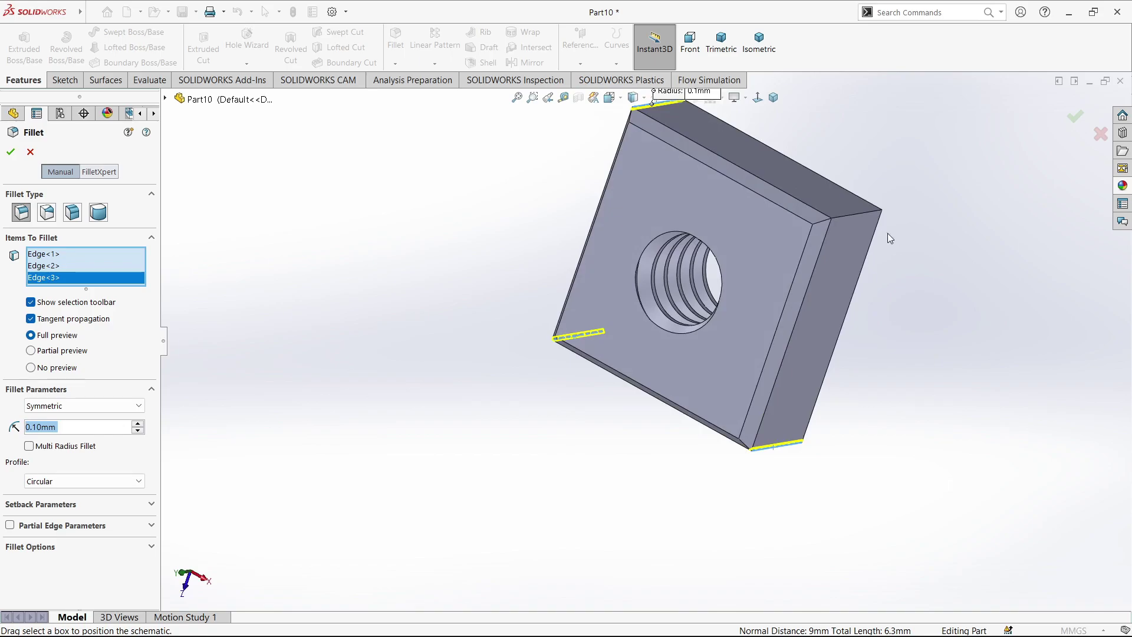
click(858, 213)
Set the corner fillet's radius to 0.2 mm and apply it
text(0.2)
key(Return)
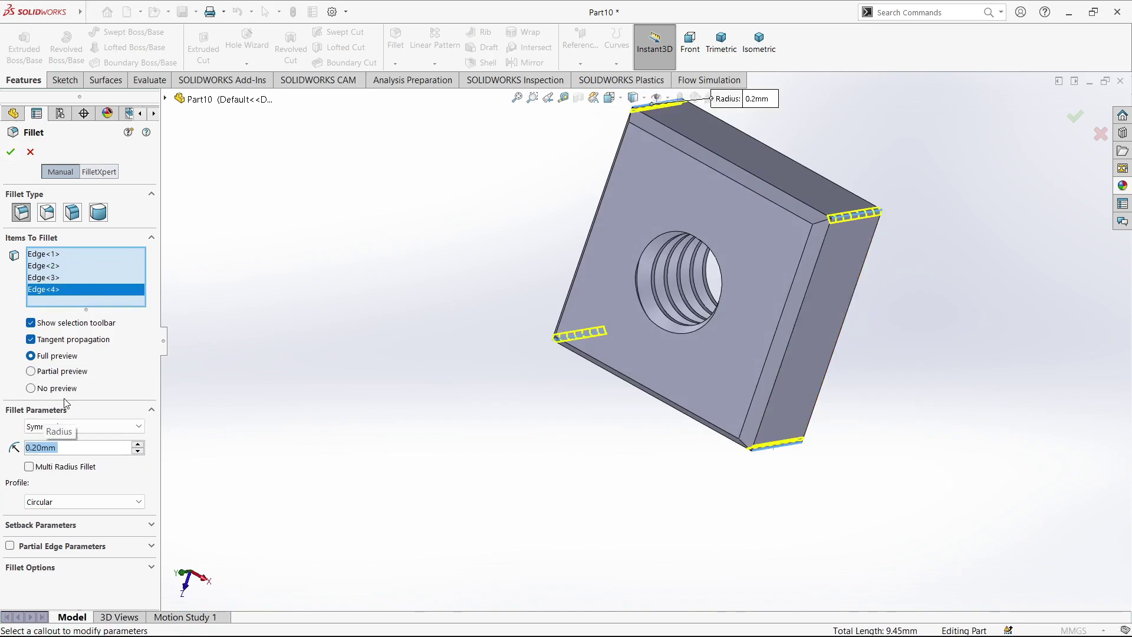
key(Return)
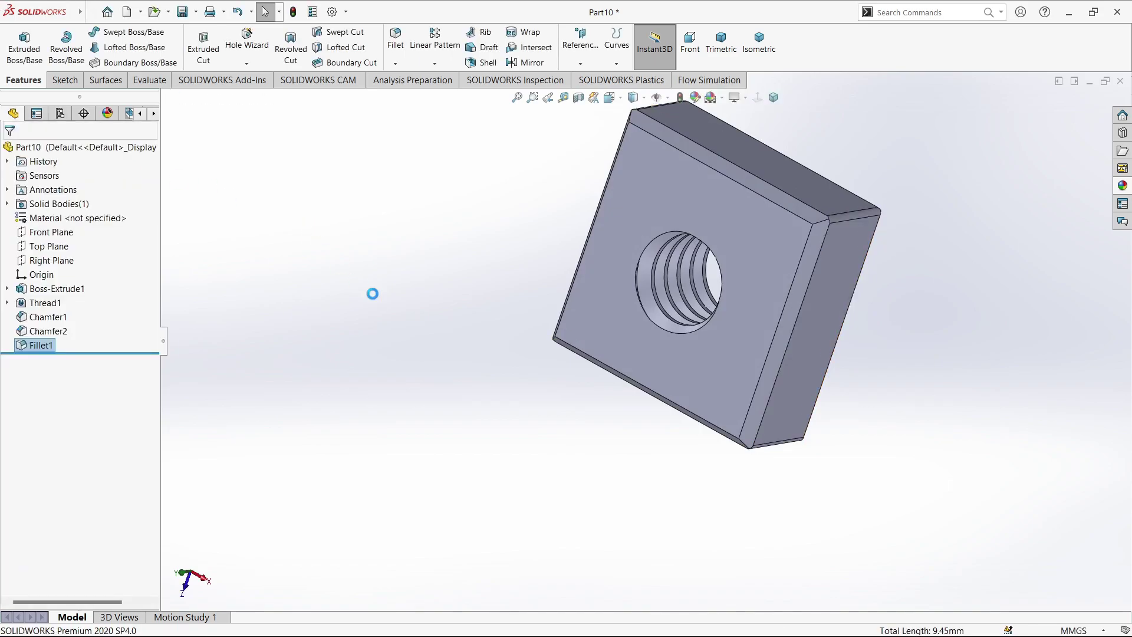
Try metallic bronze appearances on the whole block in isometric view
middle_drag(373, 293, 412, 306)
click(163, 341)
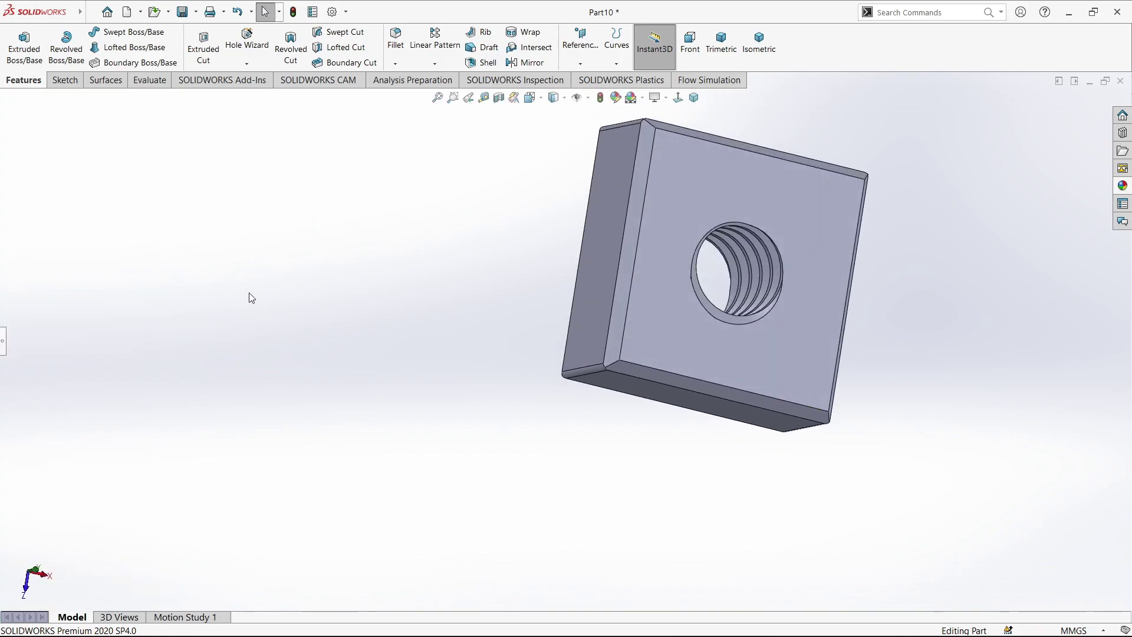
click(758, 43)
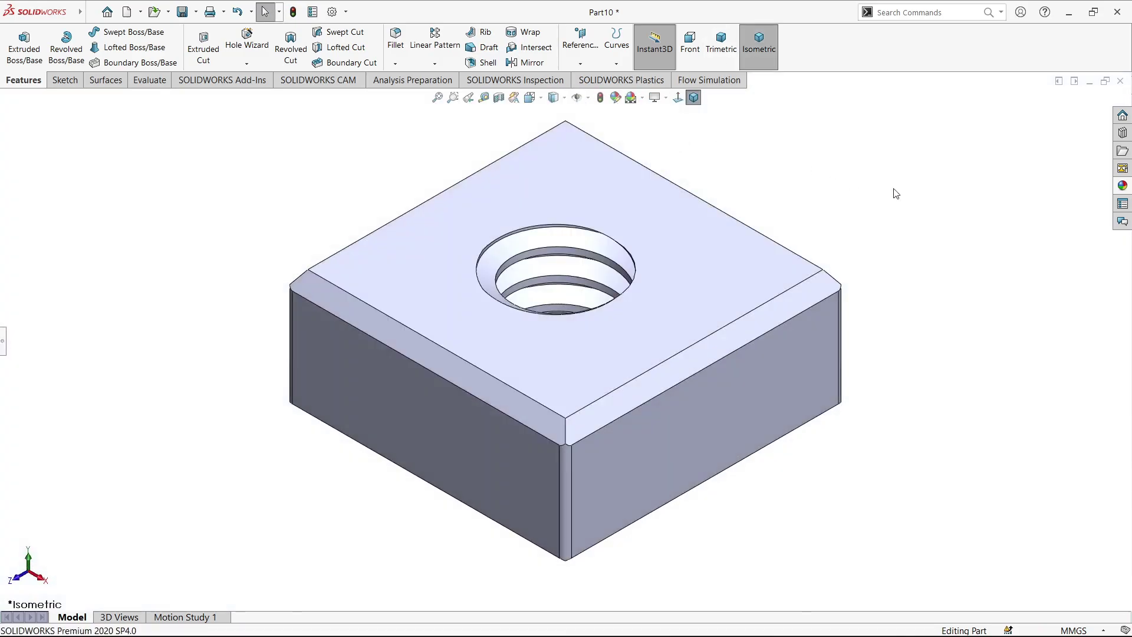
click(1122, 185)
click(1062, 146)
click(1060, 174)
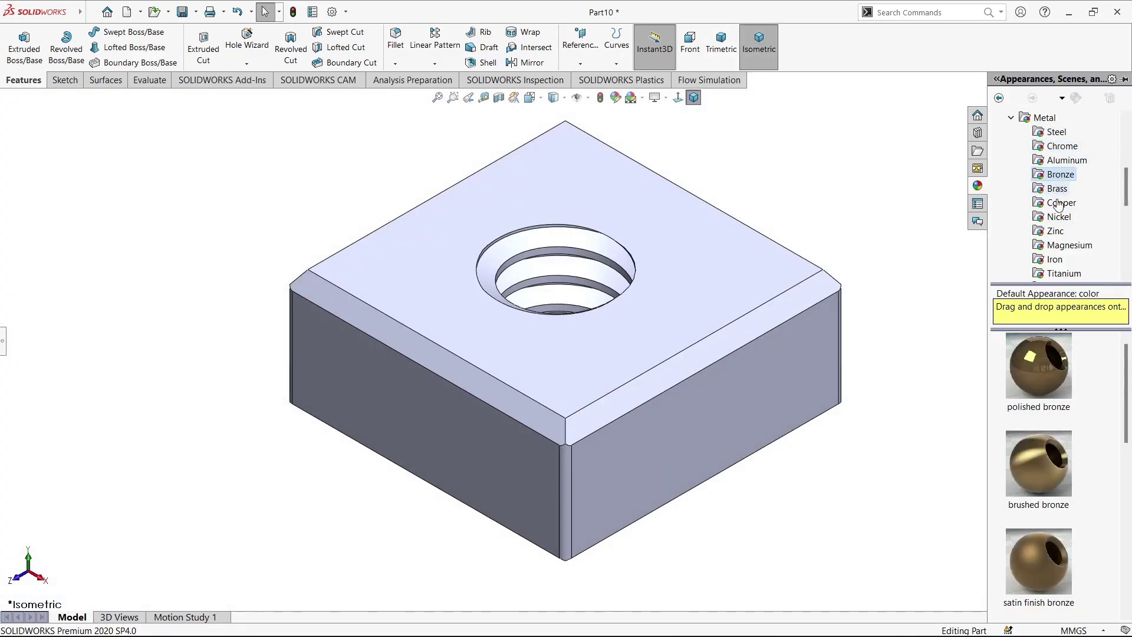
double_click(1039, 464)
scroll(1072, 470, down, 3)
double_click(1038, 518)
click(907, 460)
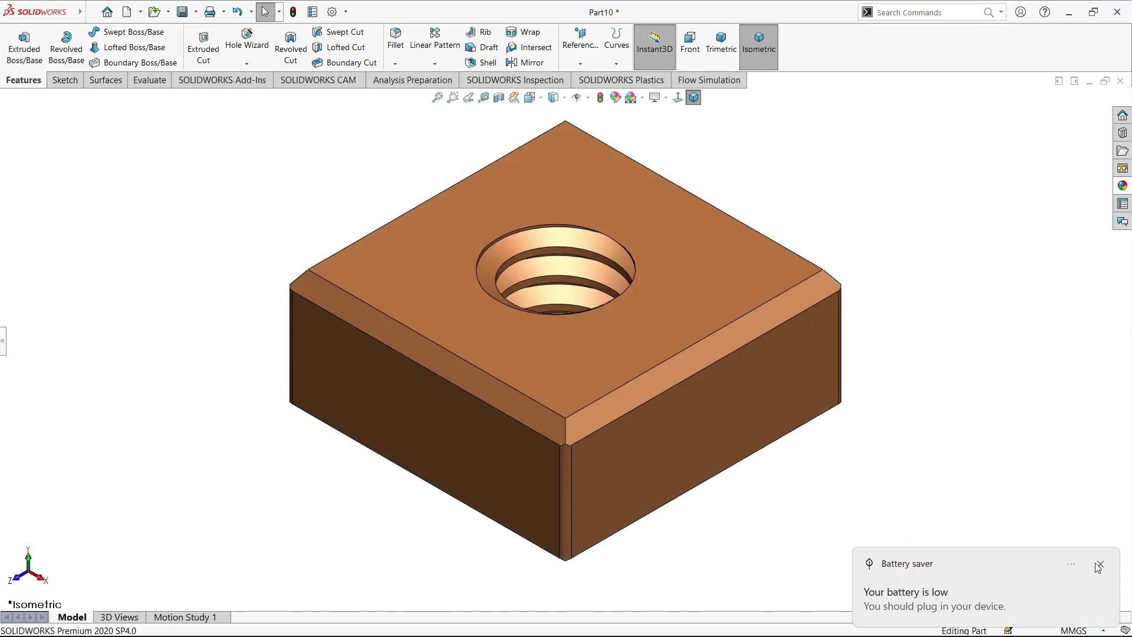
Apply the polished steel appearance to the whole block
click(1097, 564)
click(1123, 185)
click(1057, 132)
double_click(1048, 360)
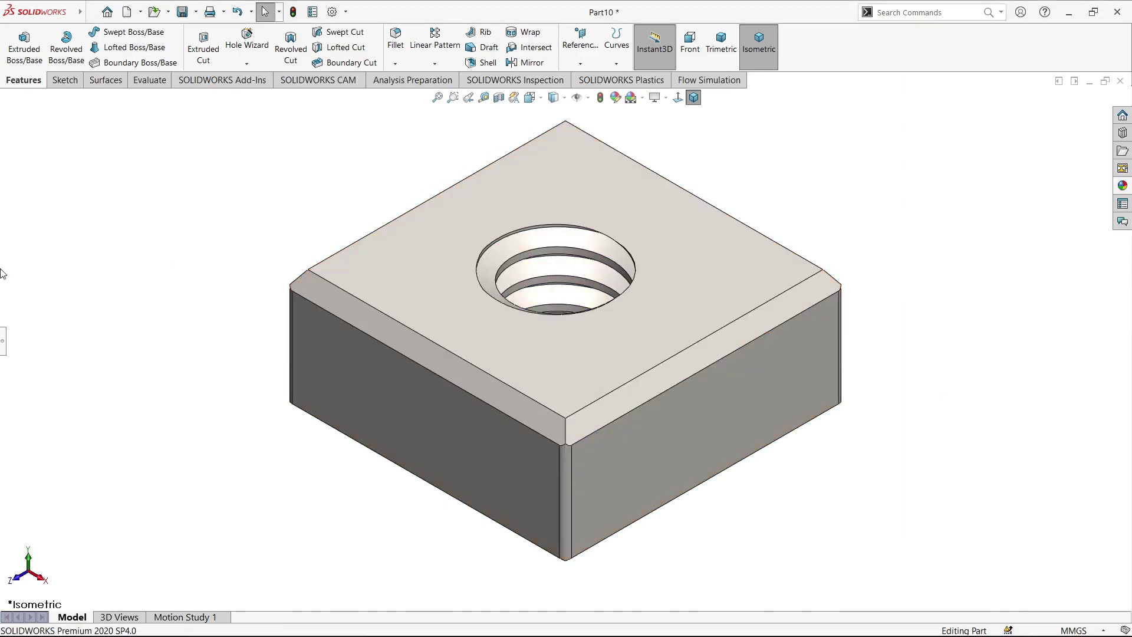
Recolor the part's polished steel appearance to a light orange with red 255 and green 208
click(2, 348)
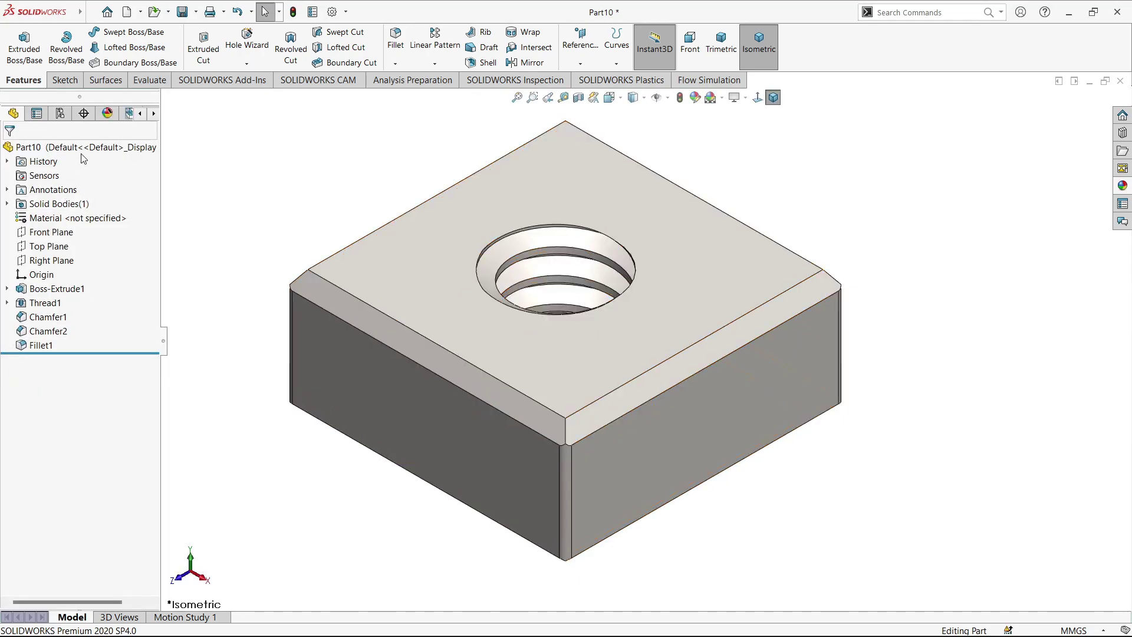
click(108, 113)
click(45, 189)
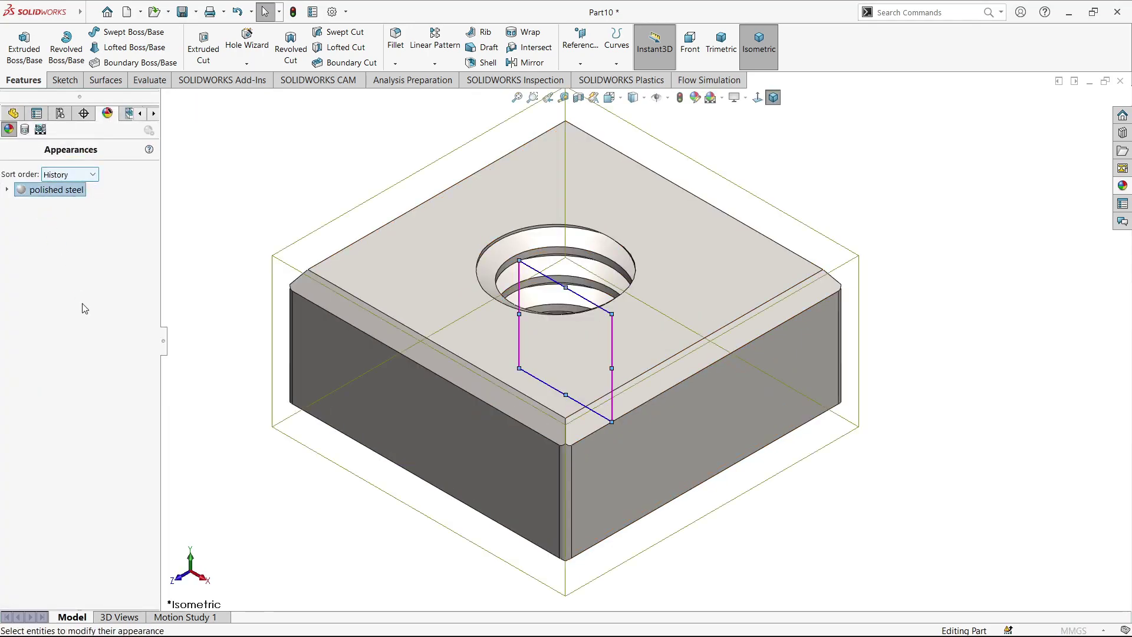
drag(36, 521, 26, 512)
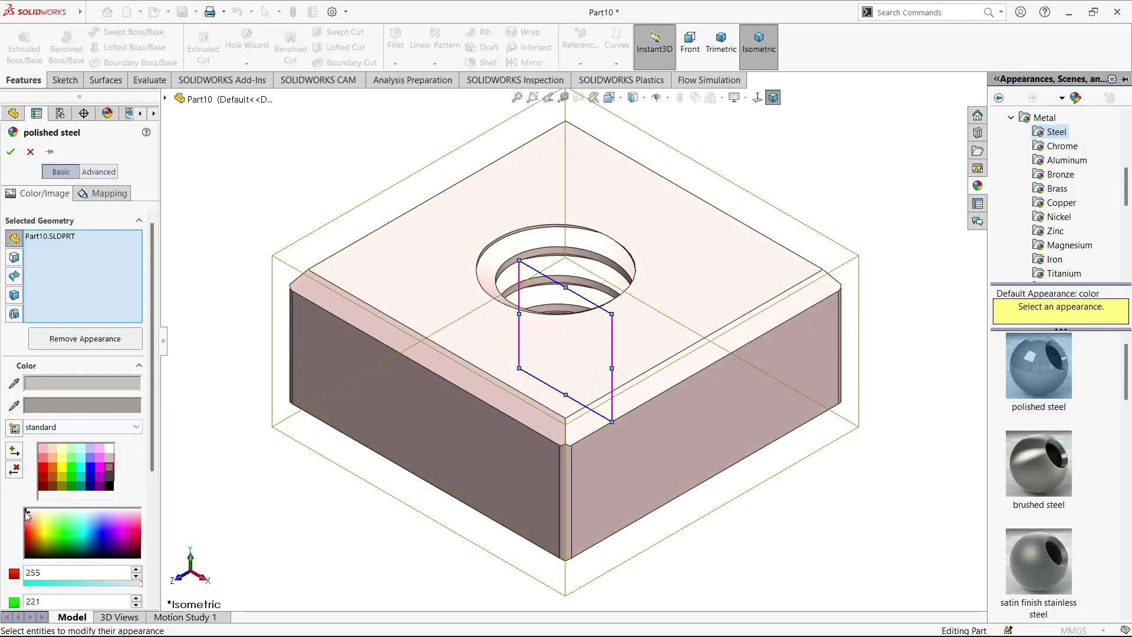
click(51, 473)
click(54, 460)
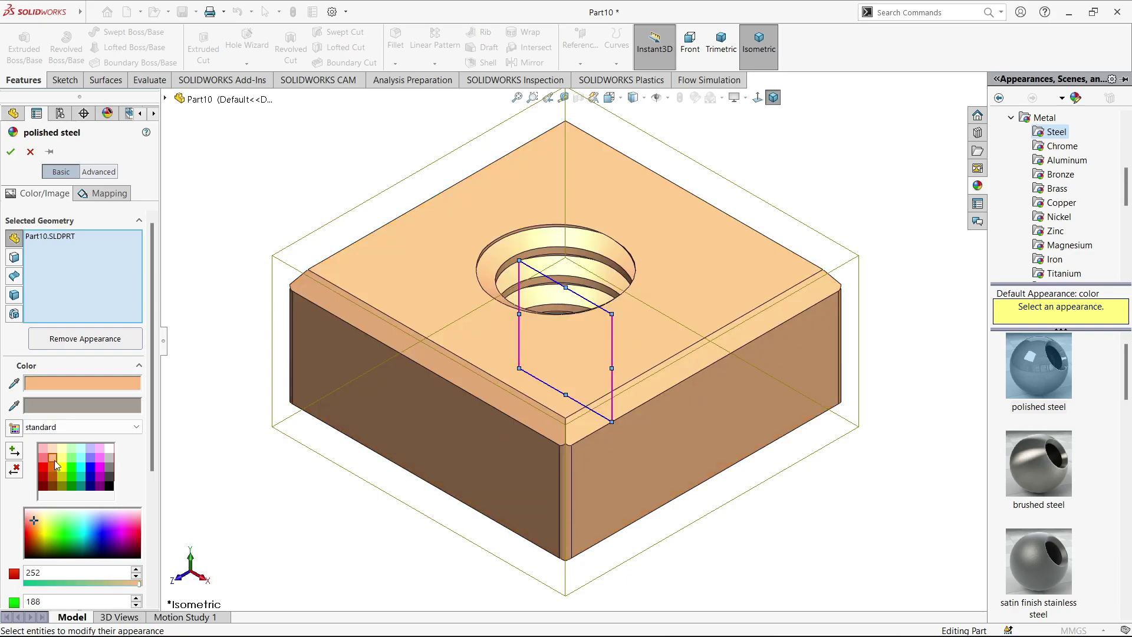
click(34, 515)
drag(34, 515, 40, 517)
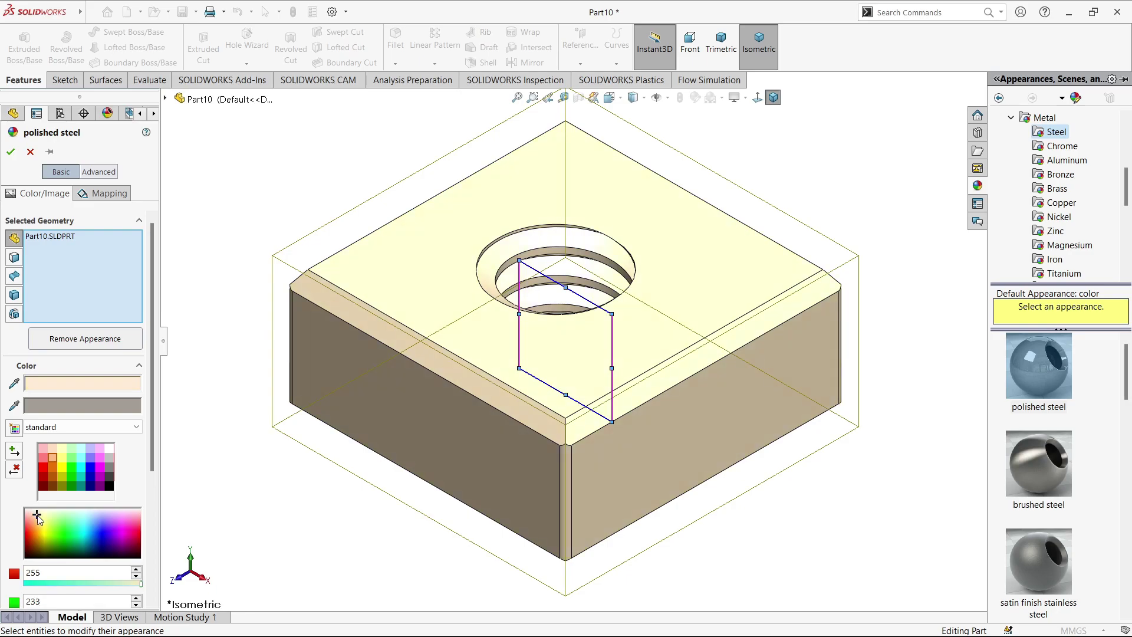
drag(39, 518, 35, 519)
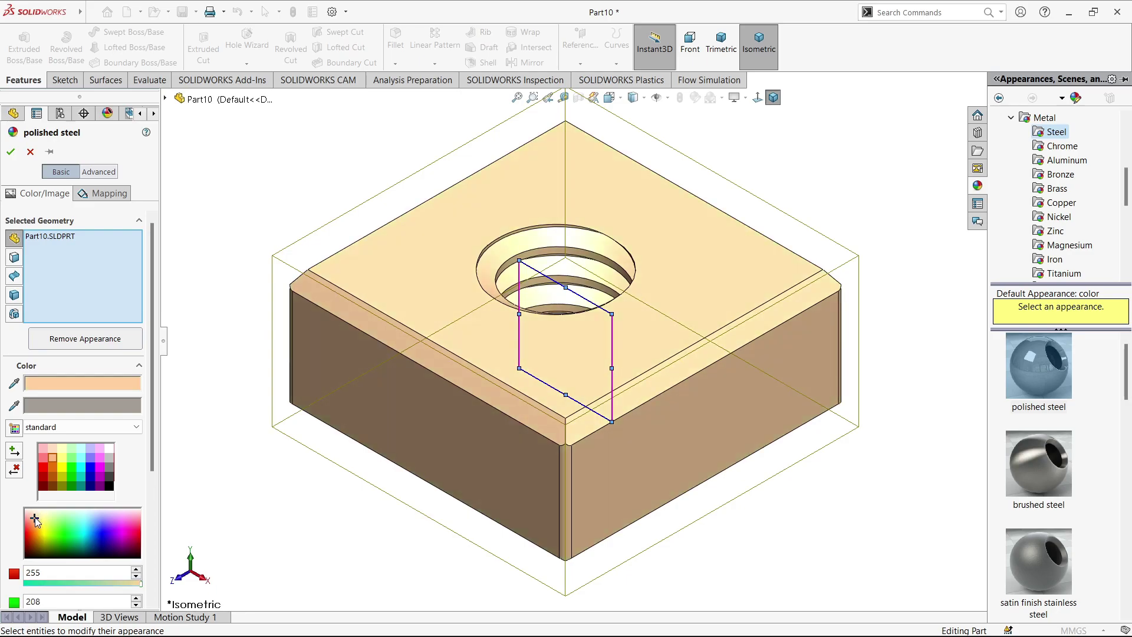
click(11, 152)
click(164, 342)
middle_drag(601, 277, 662, 465)
scroll(608, 364, up, 3)
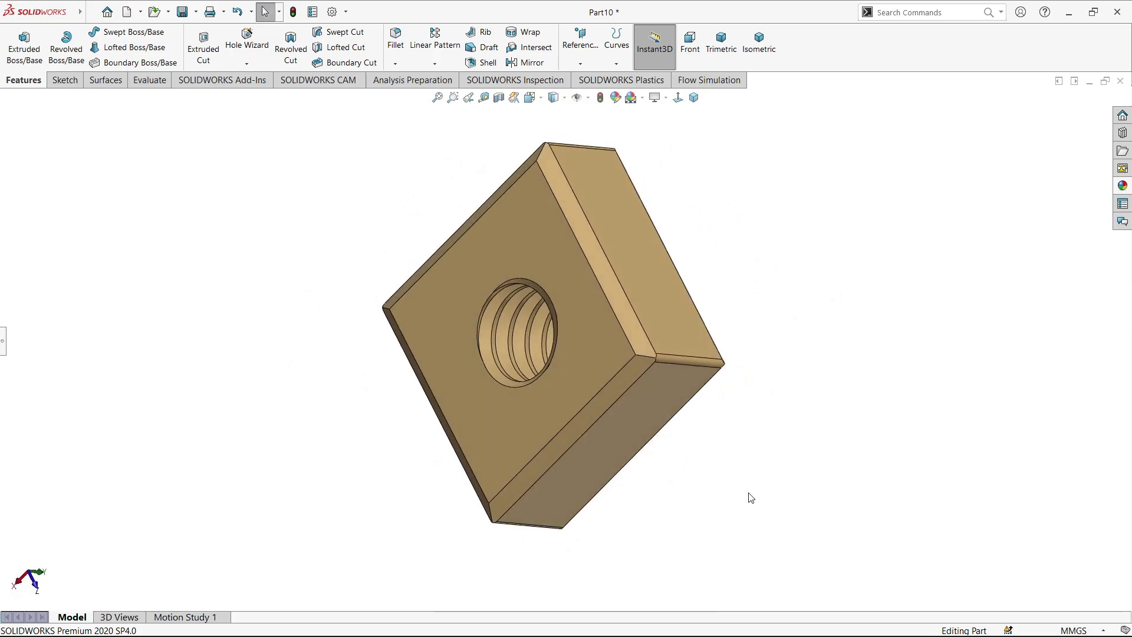
click(169, 620)
click(328, 605)
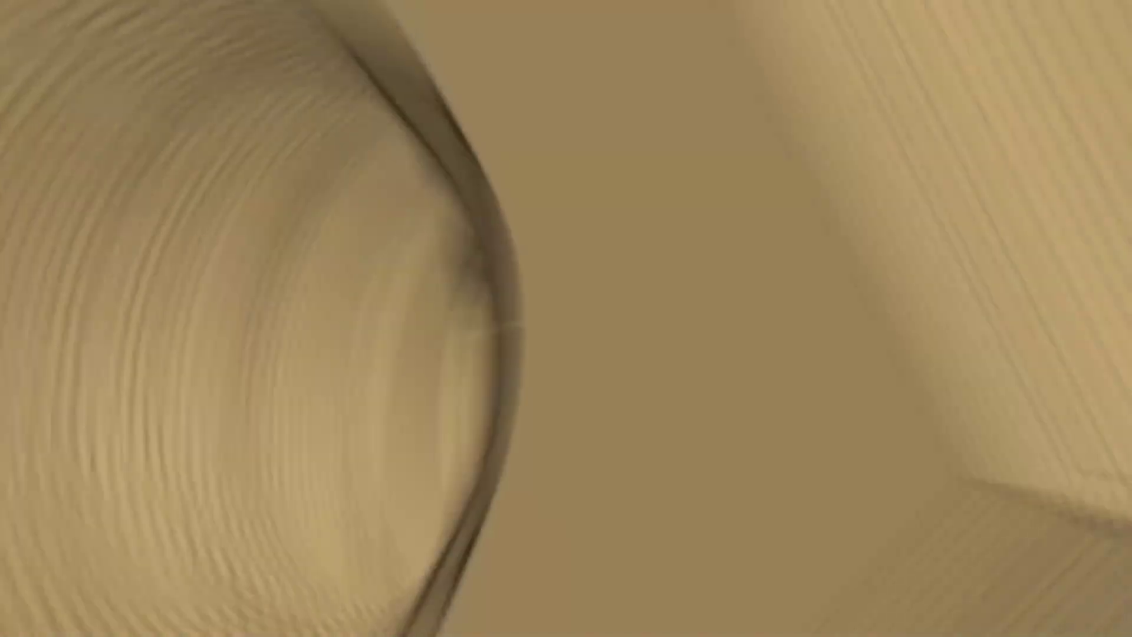